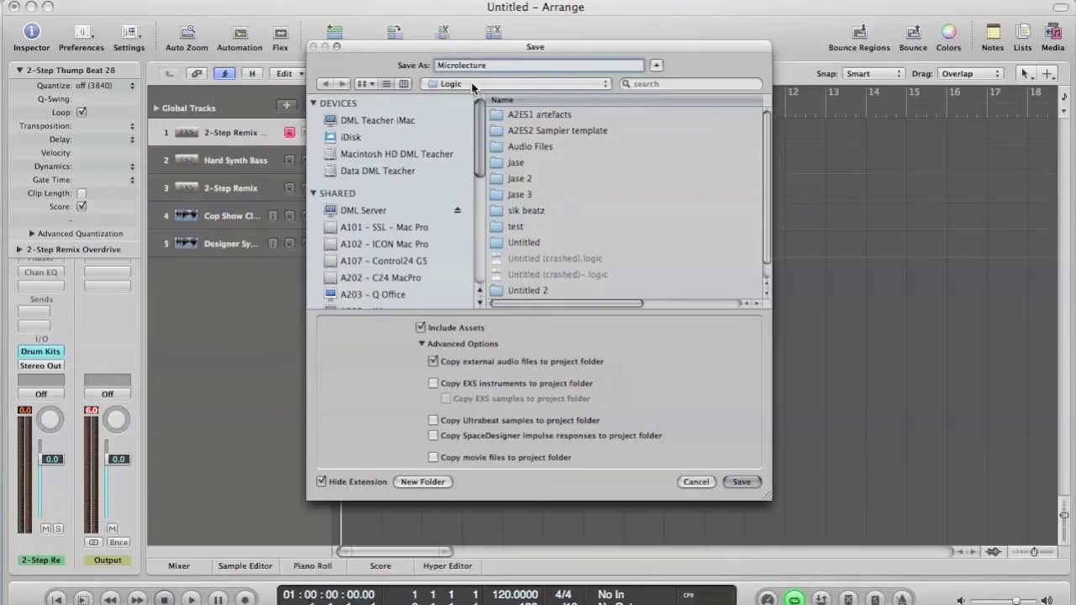
- Save the project as "Microlecture Logic" in the Microlectures folder of DT3 Local Drive on the Data DML Teacher disk
left_click(354, 172)
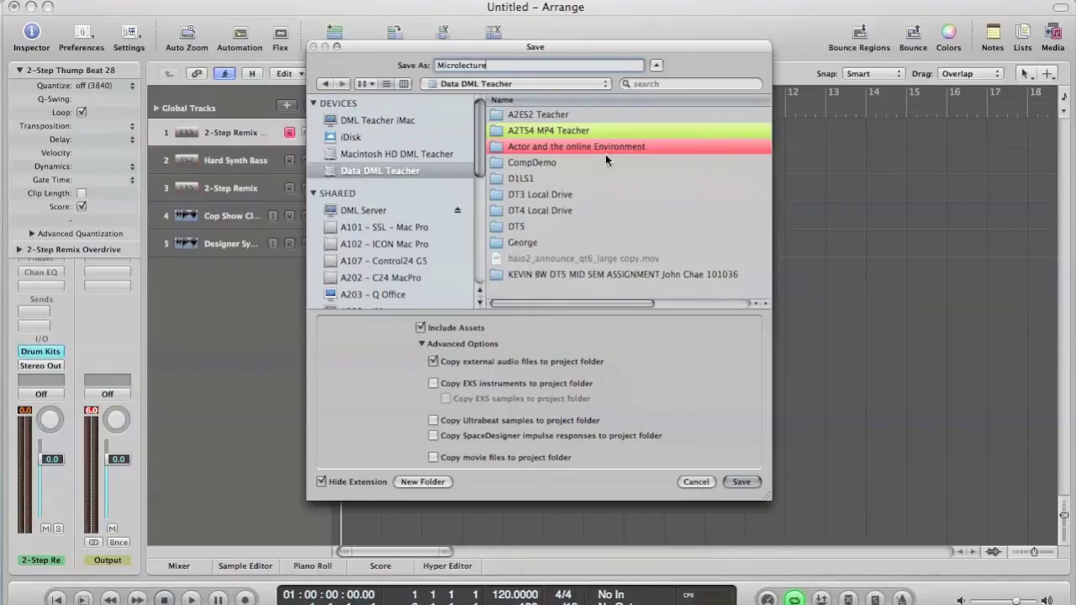
left_click(517, 196)
double_click(517, 196)
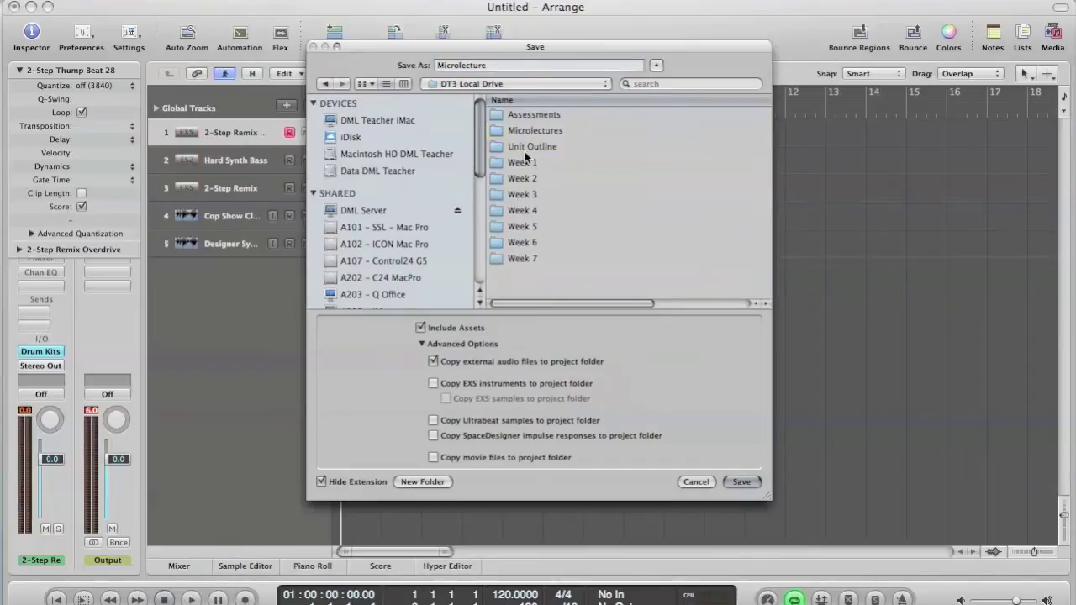
double_click(522, 132)
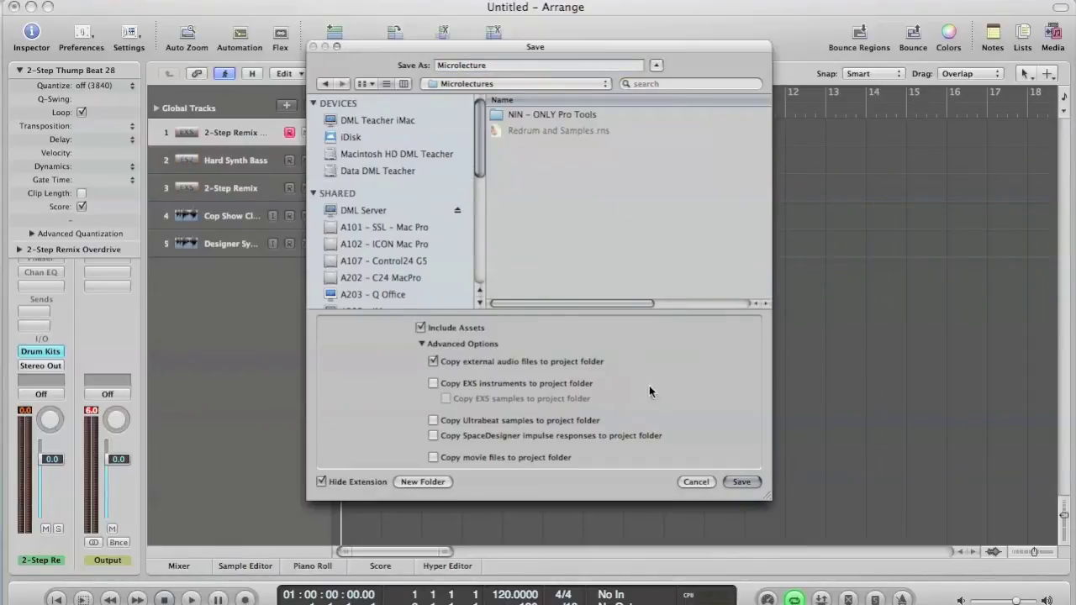
left_click(492, 62)
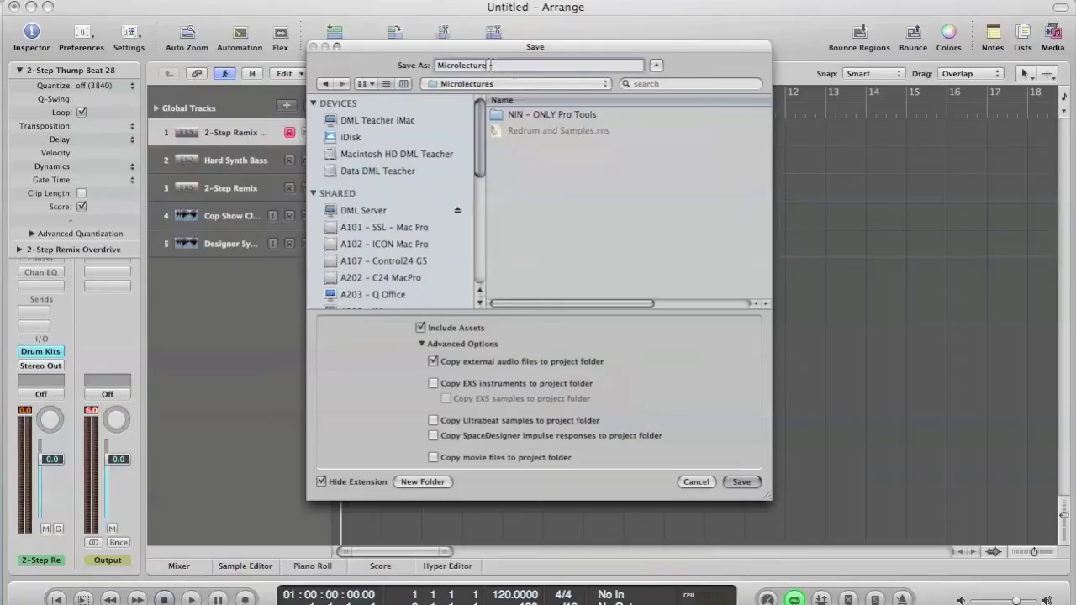
type("Logic")
key("Return")
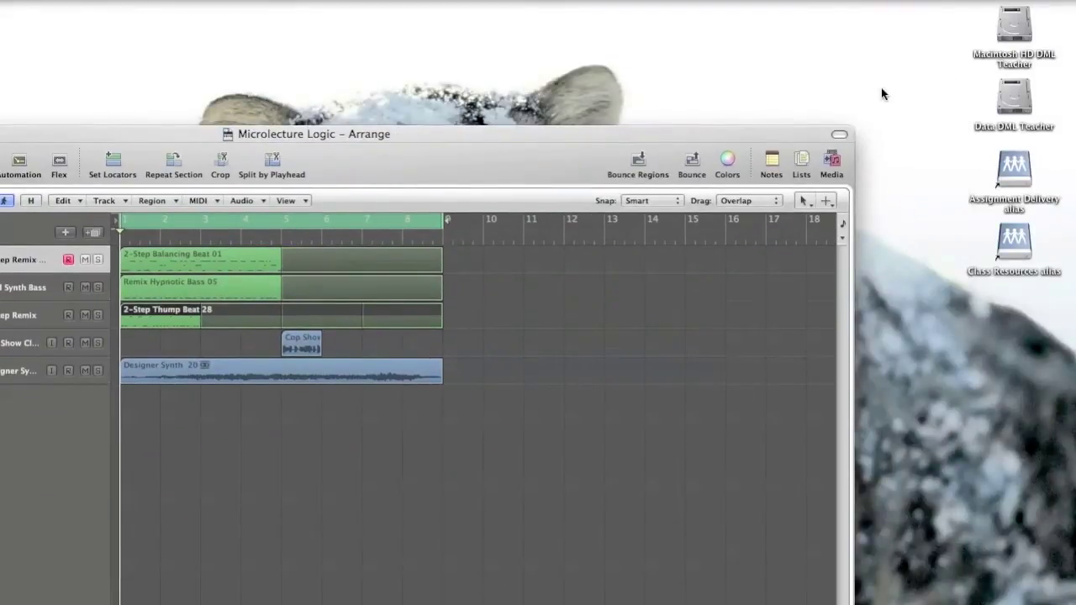
- In Finder, examine the contents of the saved Microlecture Logic folder under DT3 Local Drive > Microlectures, then close the window
left_click(1015, 94)
double_click(1018, 96)
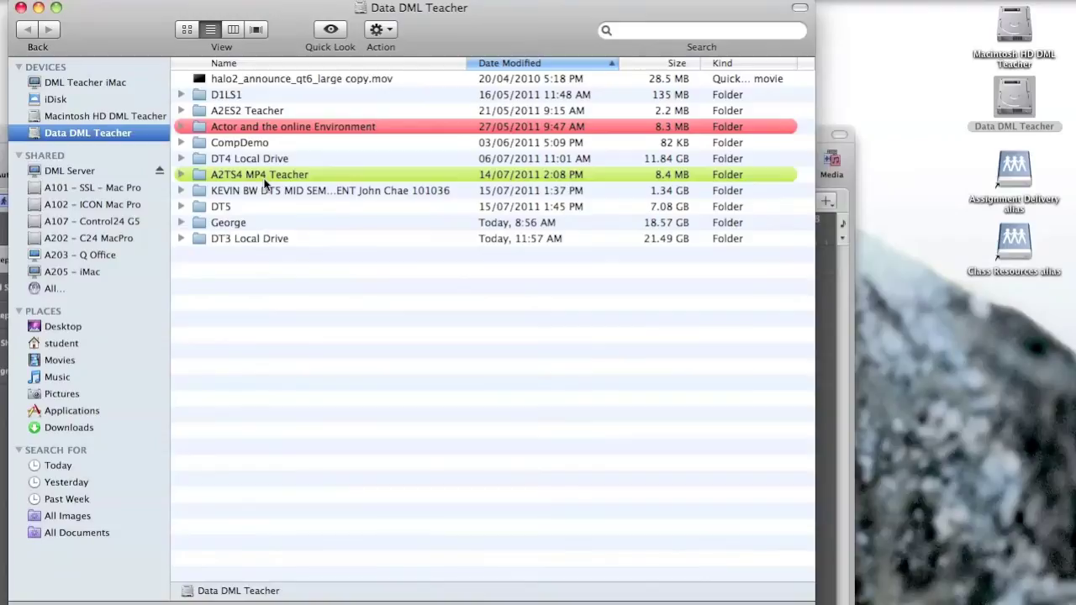
left_click(223, 241)
double_click(223, 241)
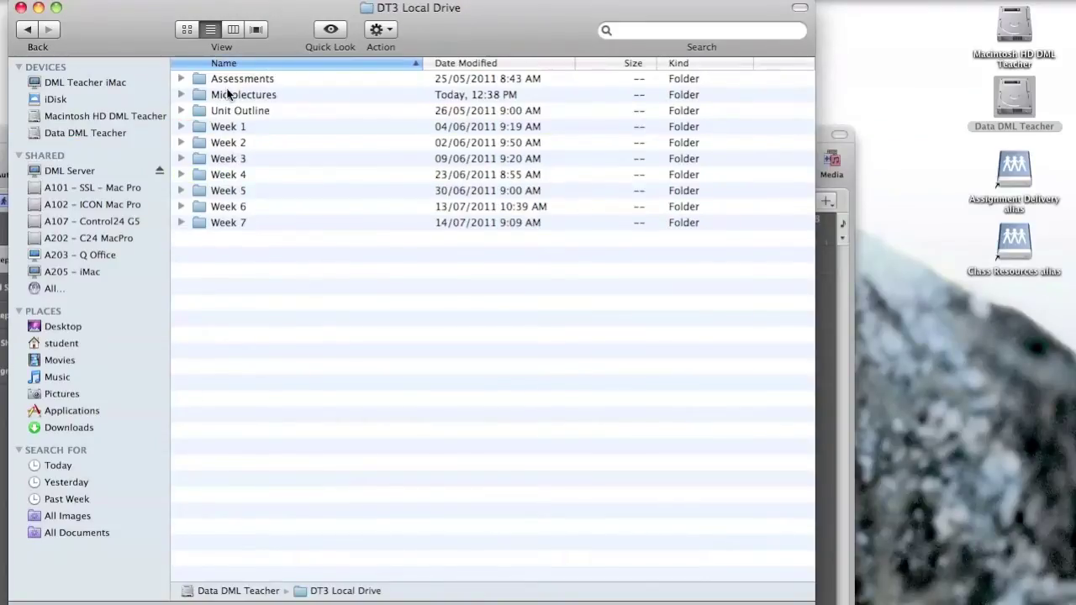
double_click(223, 98)
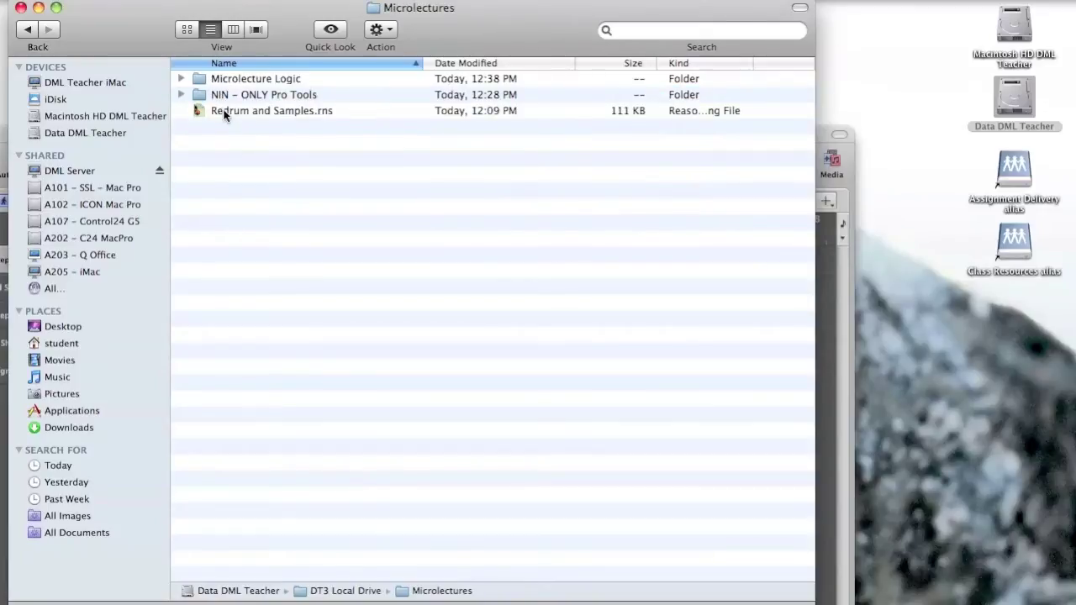
left_click(223, 81)
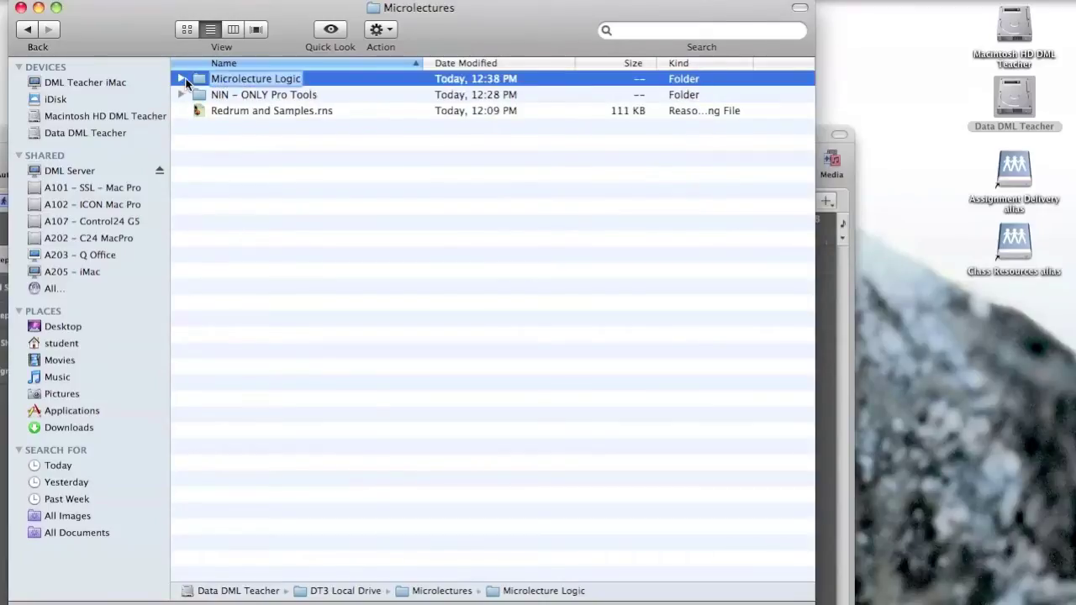
left_click(182, 79)
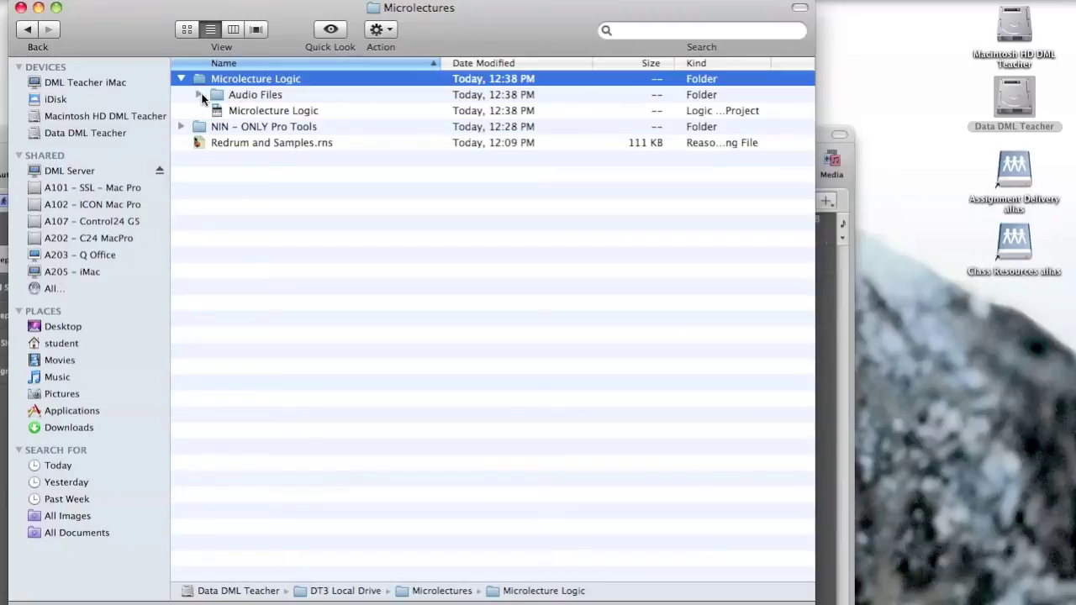
left_click(21, 11)
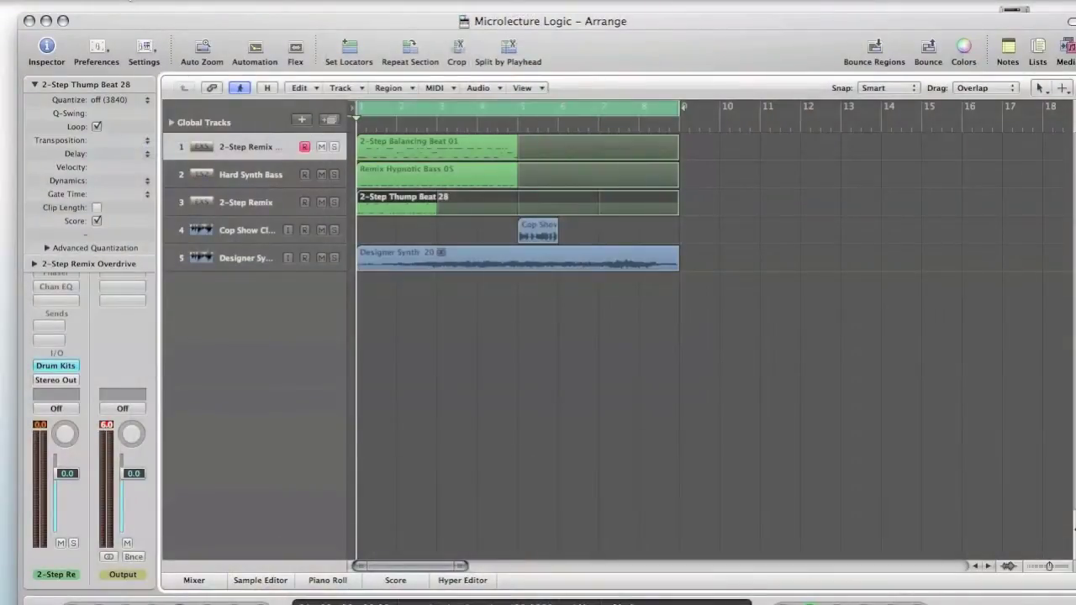
left_click(129, 0)
mouse_move(155, 192)
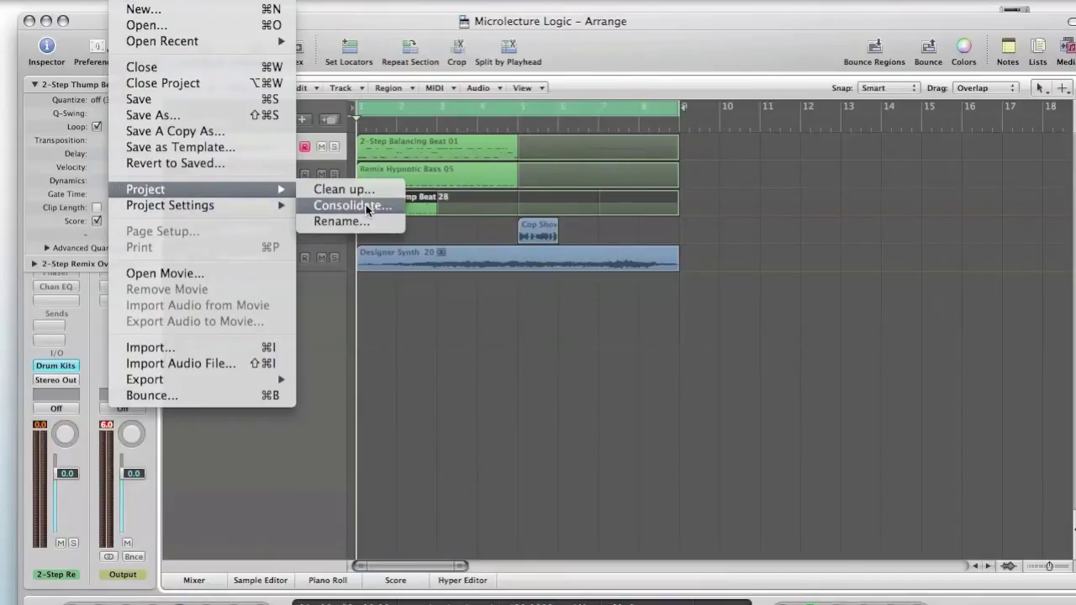
left_click(309, 267)
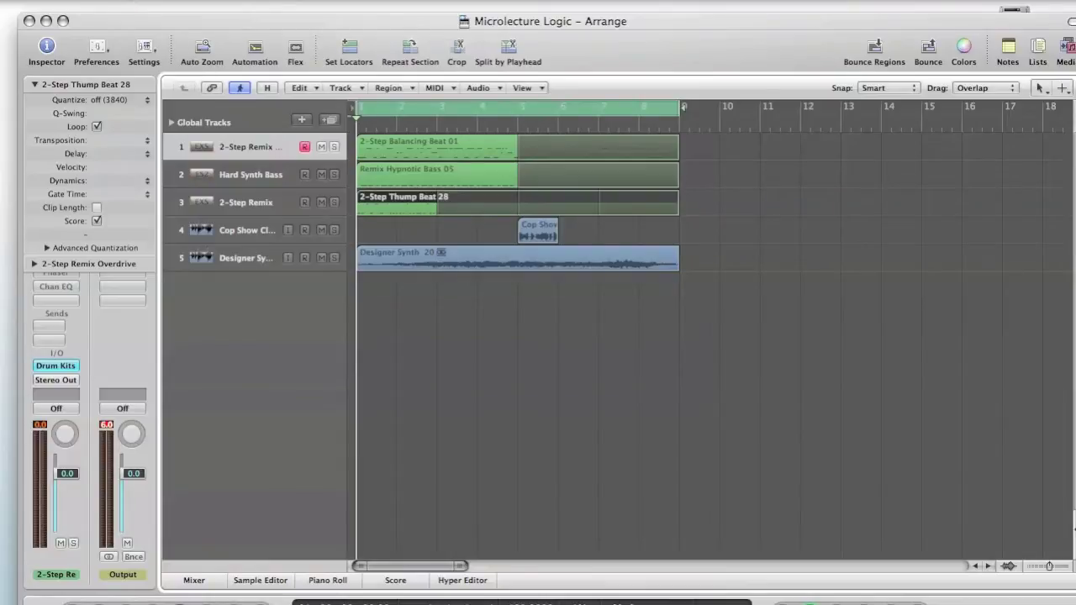
- Consolidate the project, copying audio files, sampler instruments with samples, Ultrabeat samples and impulse responses into its project folder
left_click(123, 0)
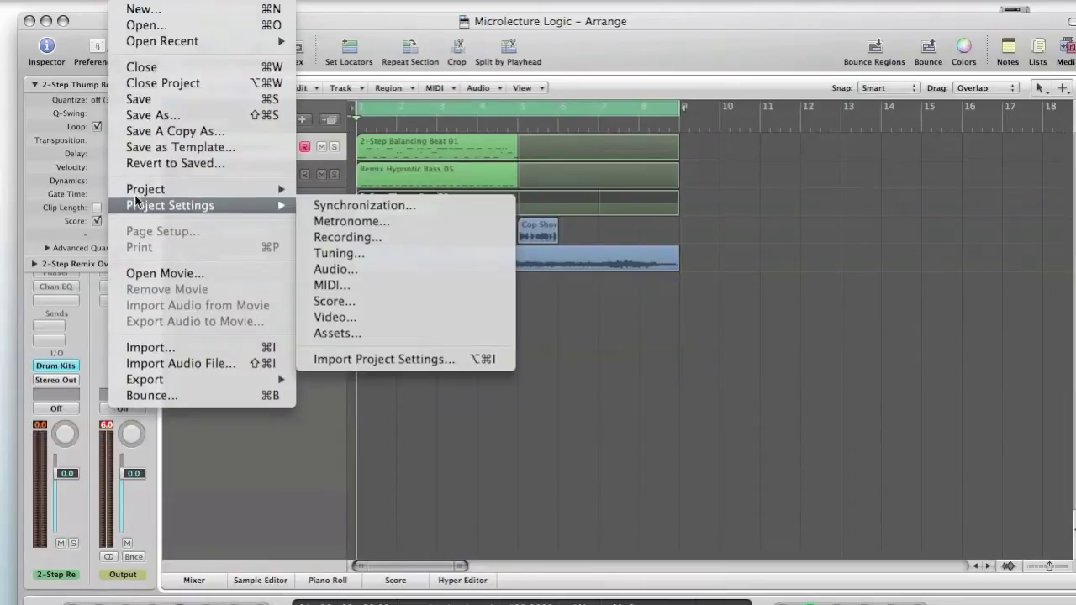
mouse_move(168, 189)
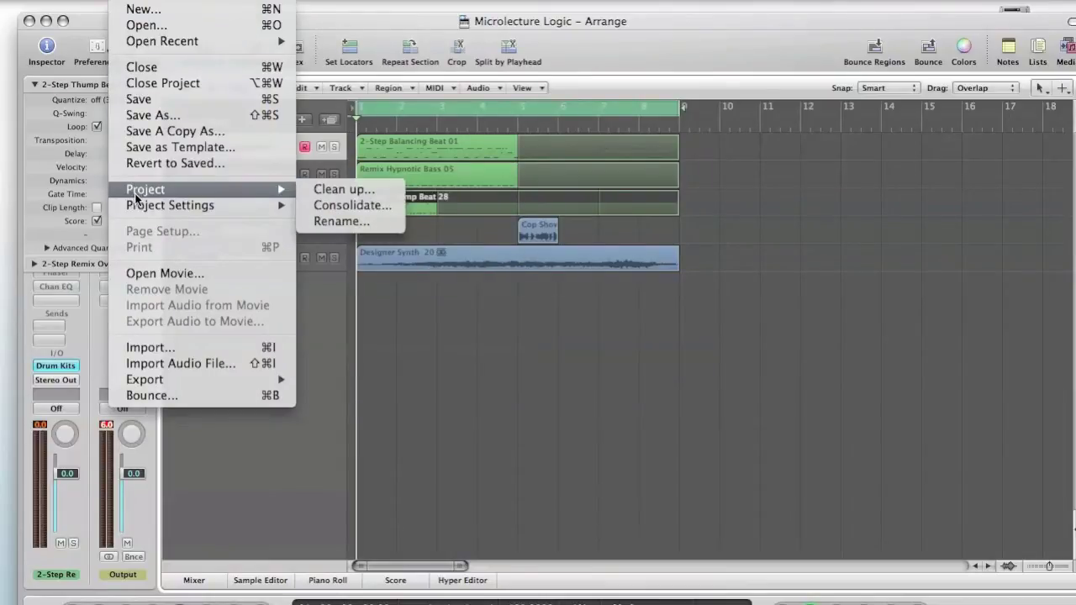
left_click(340, 204)
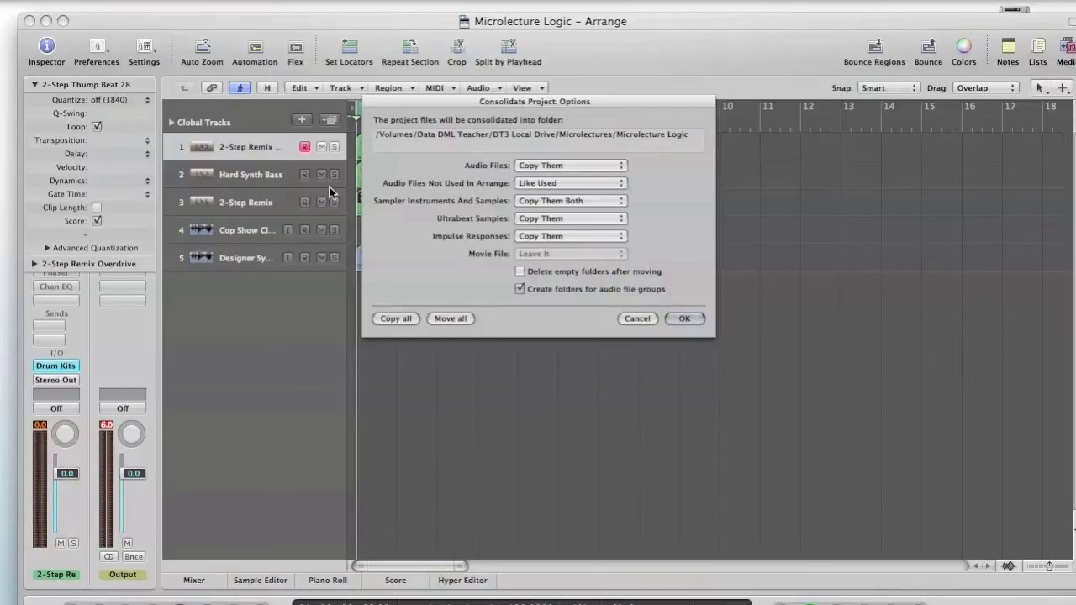
left_click_drag(444, 98, 317, 56)
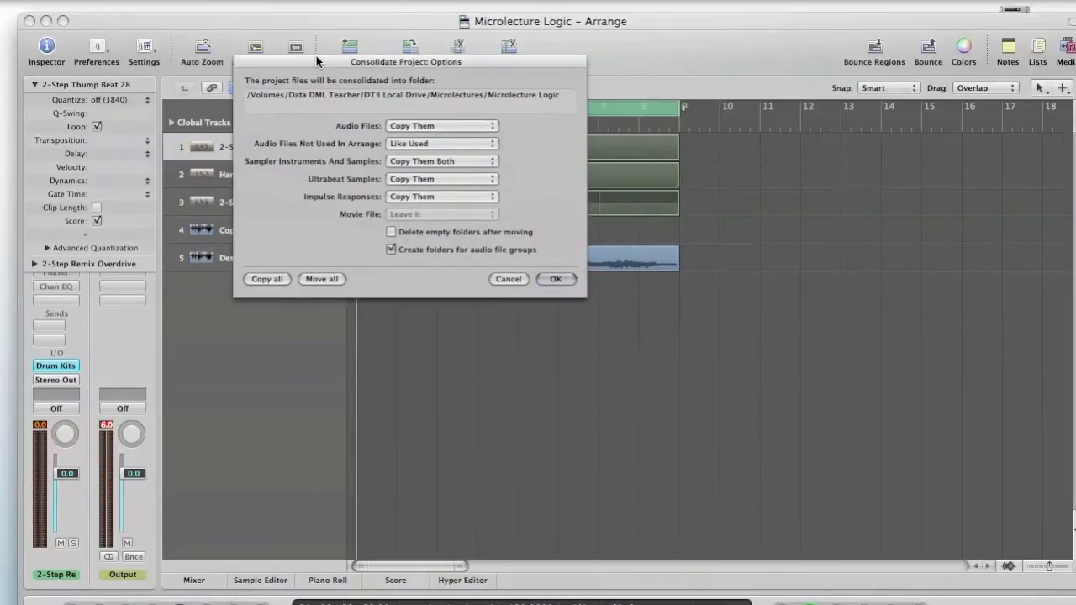
left_click(556, 280)
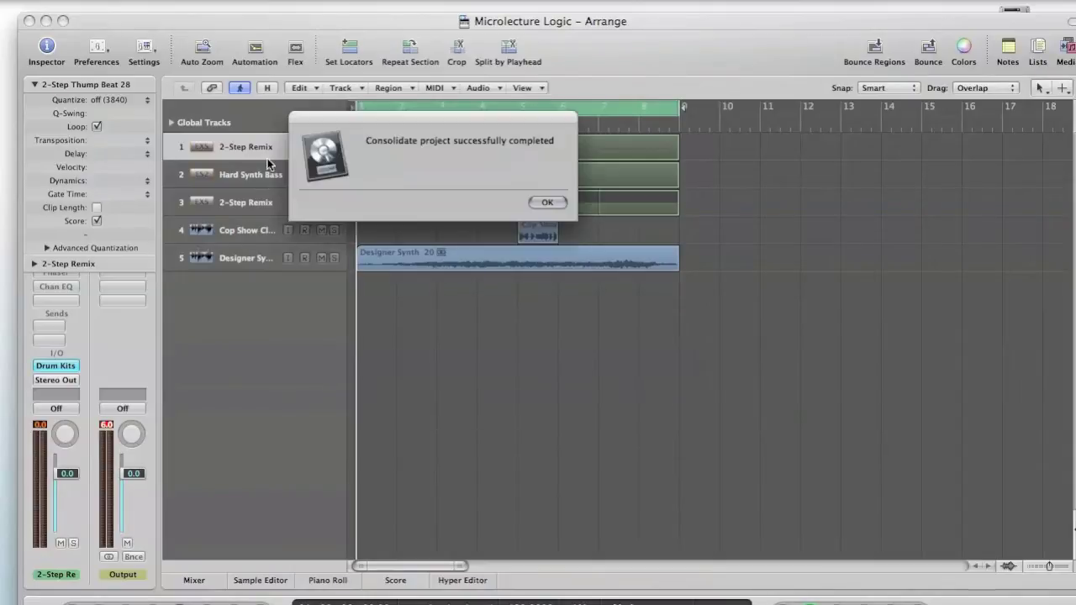
left_click(545, 203)
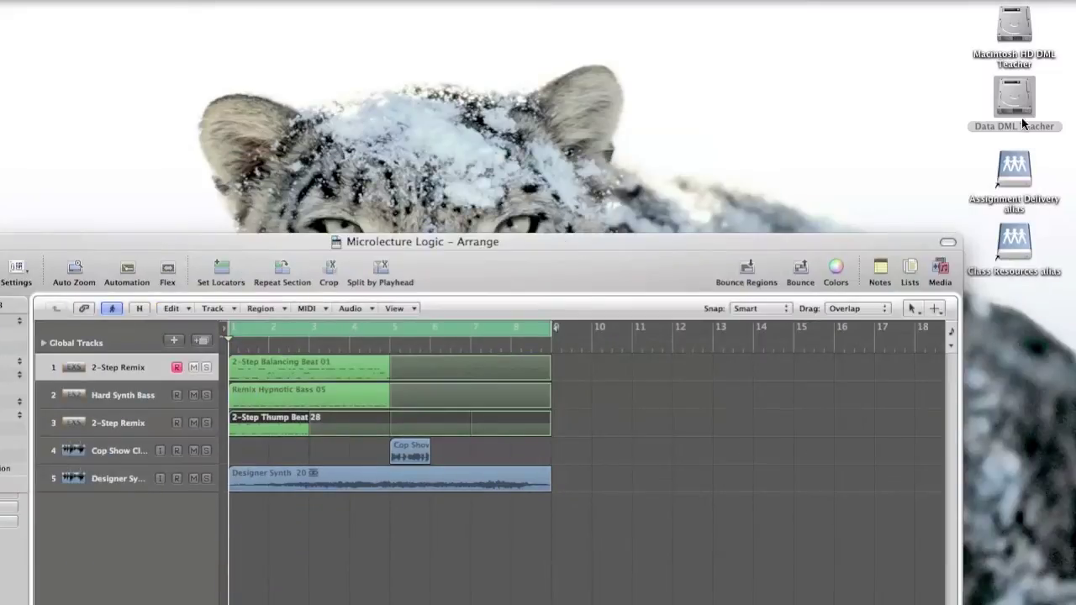
- In Finder, examine the audio, backup, sampler instrument and sample items in the consolidated Microlecture Logic folder
double_click(1021, 102)
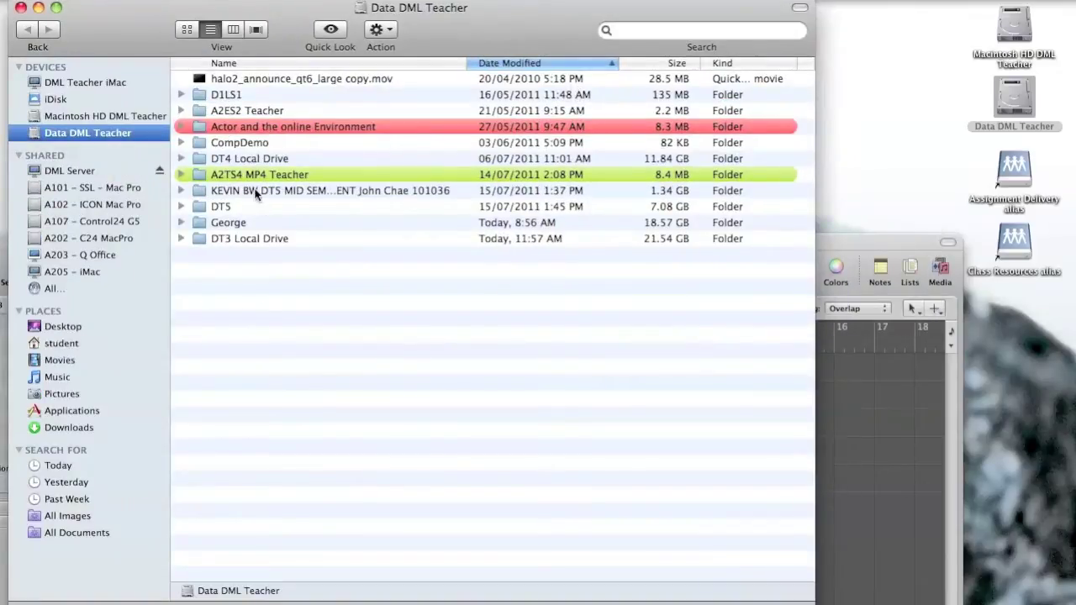
double_click(223, 238)
double_click(225, 95)
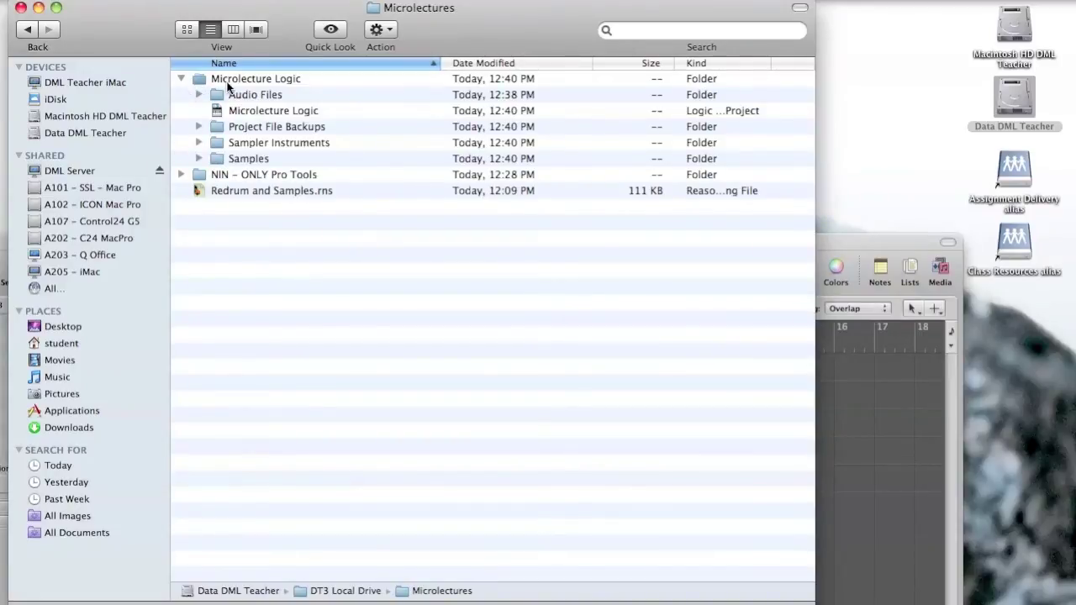
left_click(227, 83)
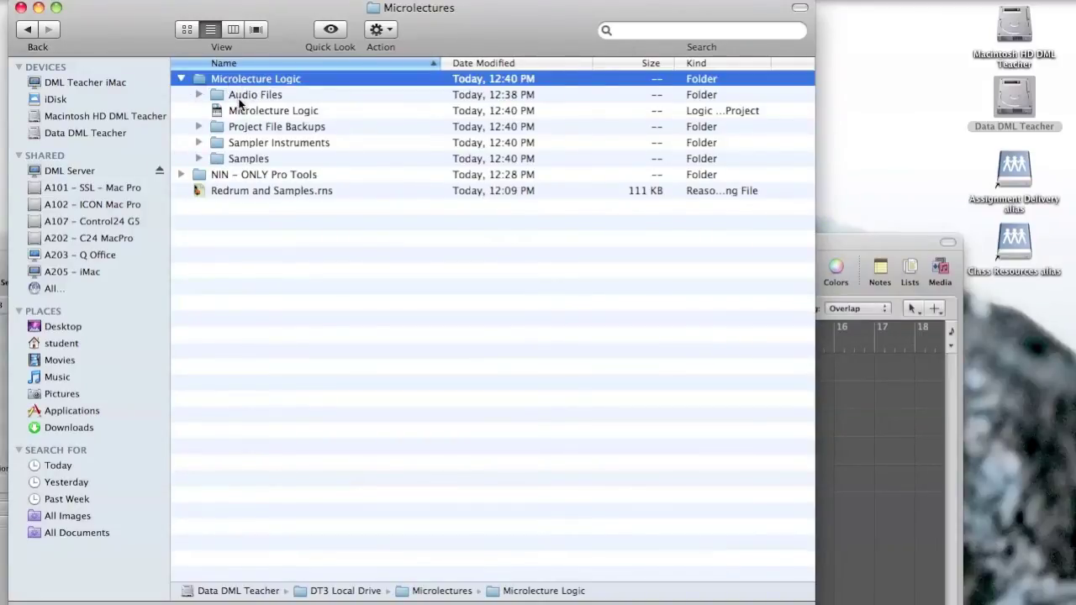
left_click(241, 95)
left_click(239, 114)
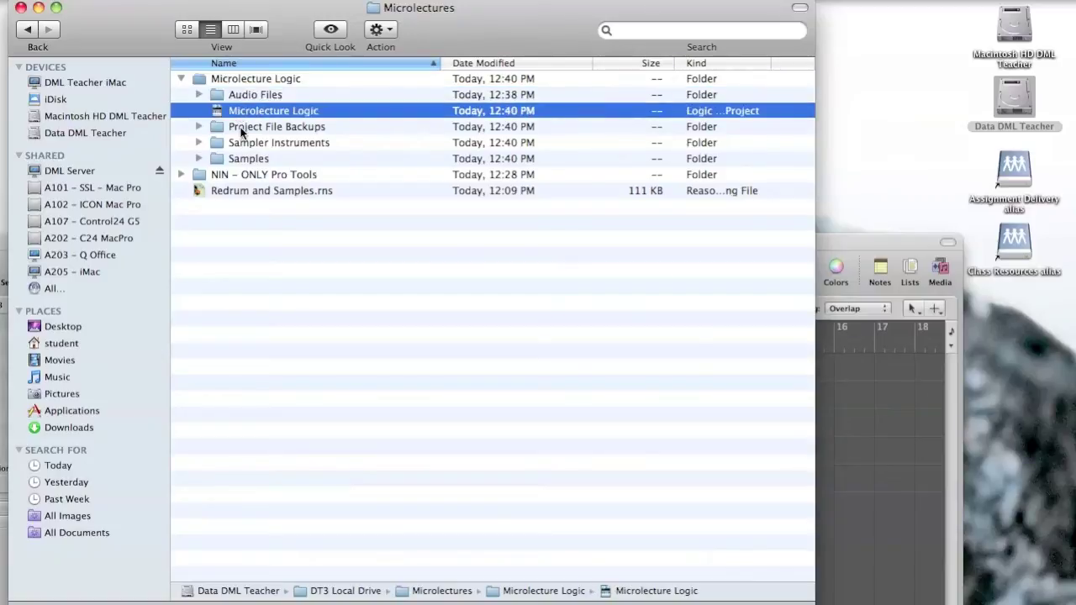
left_click(241, 129)
left_click(240, 145)
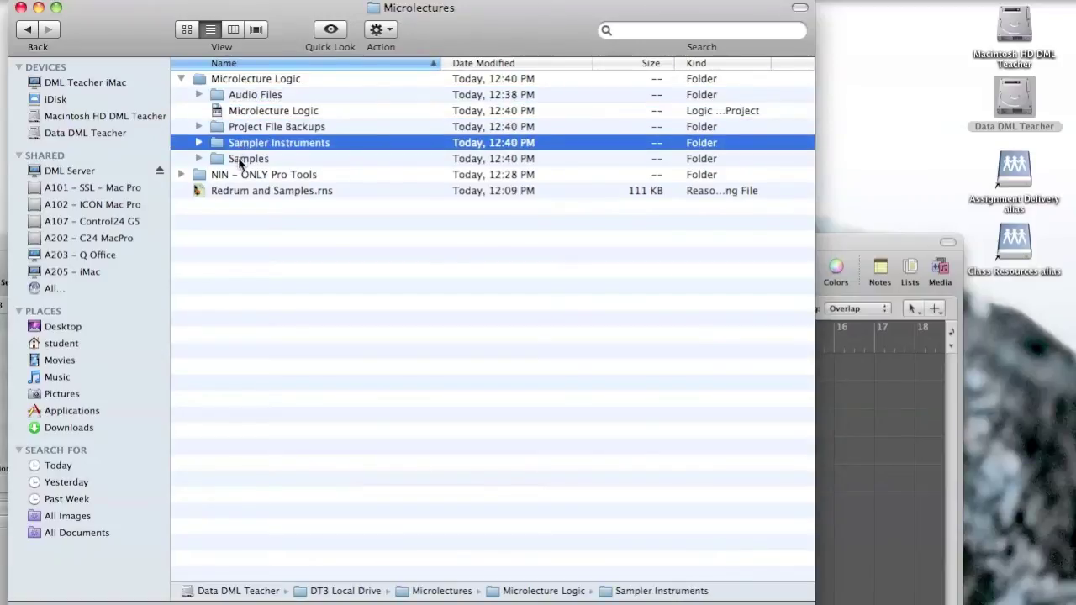
left_click(241, 161)
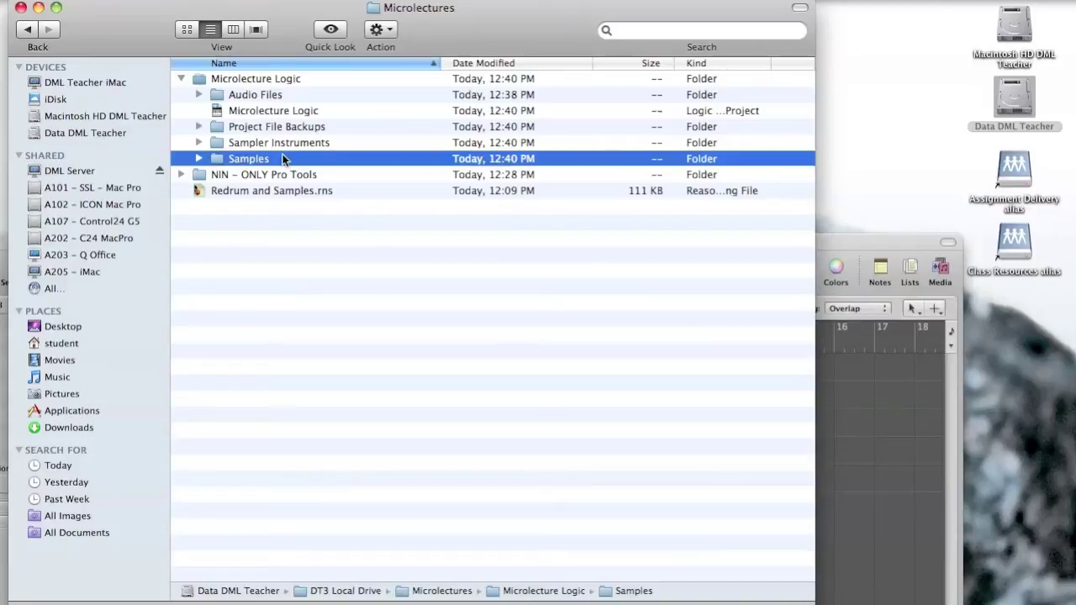
left_click(183, 79)
left_click(241, 80)
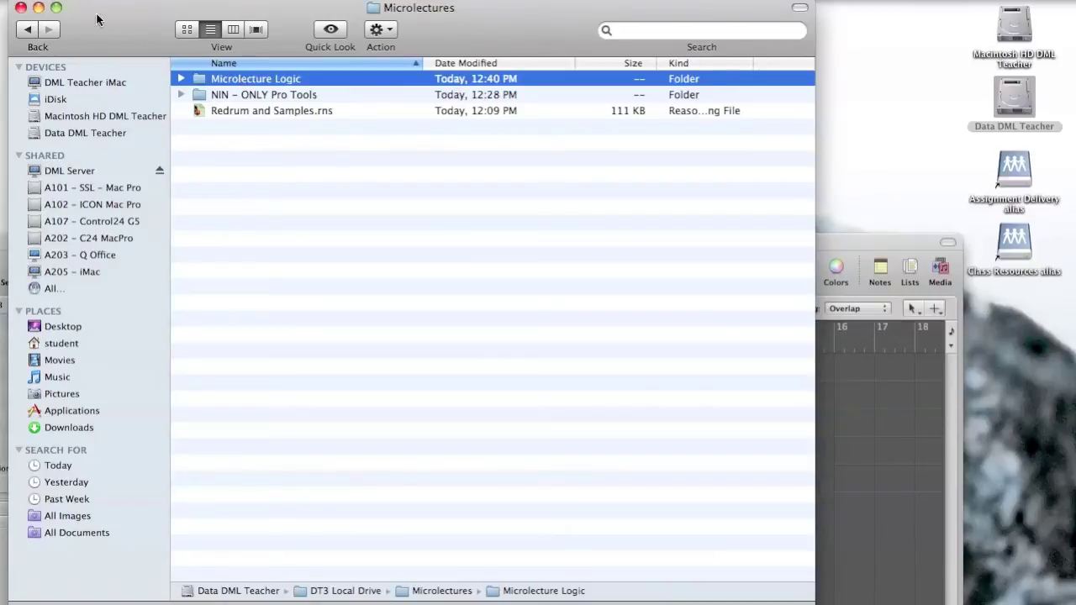
- Bring the Logic Arrange window fully into view and set the project end to bar 10
left_click_drag(120, 22, 567, 9)
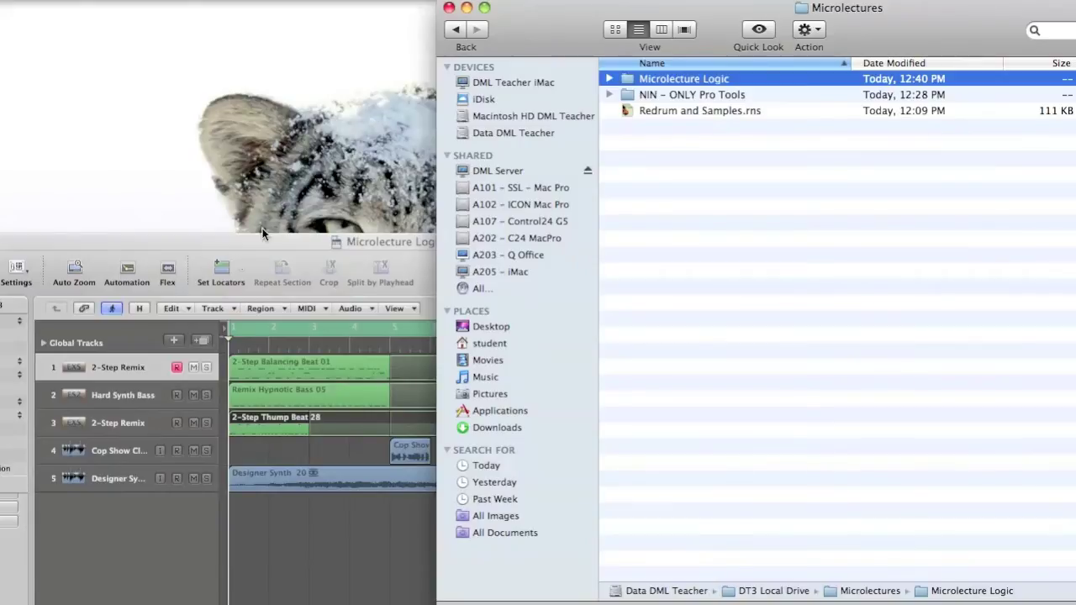
left_click_drag(233, 240, 374, 5)
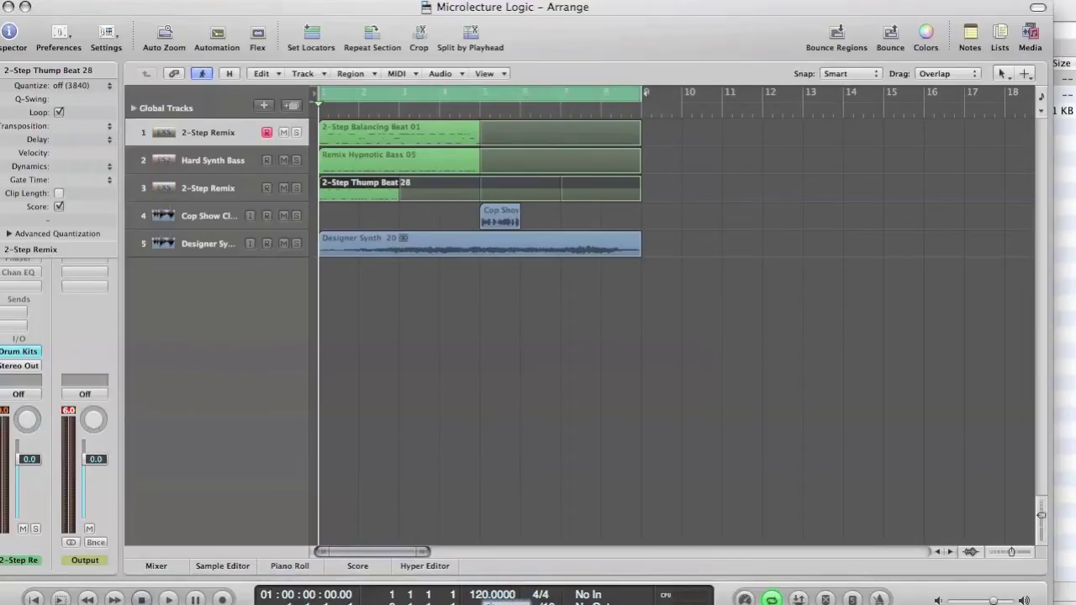
key("Return")
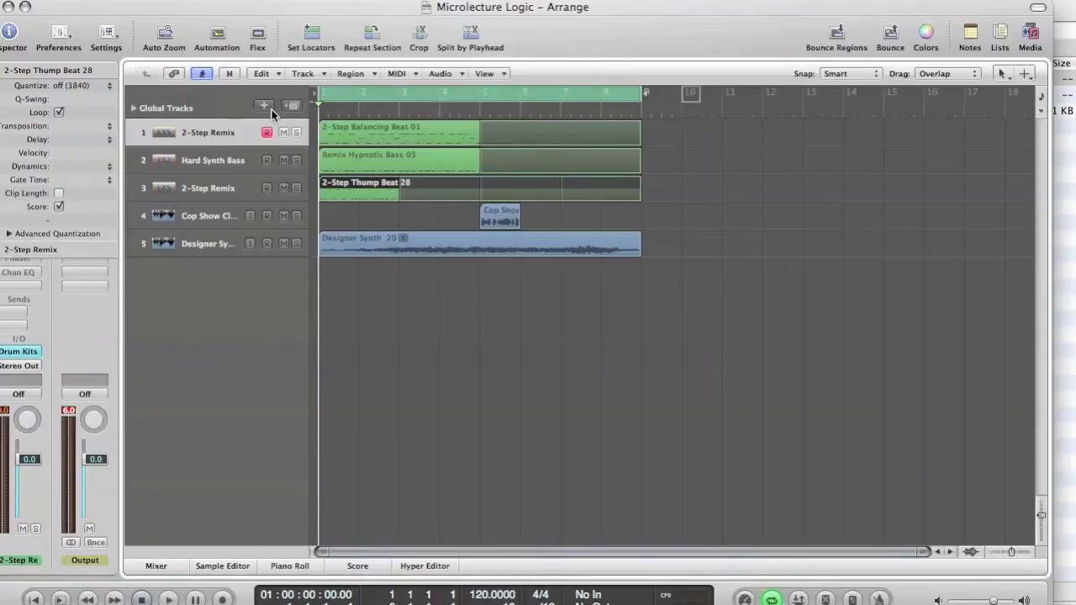
- Configure the track headers to hide the Input Monitoring and Record Enable buttons and show the Freeze button
right_click(220, 135)
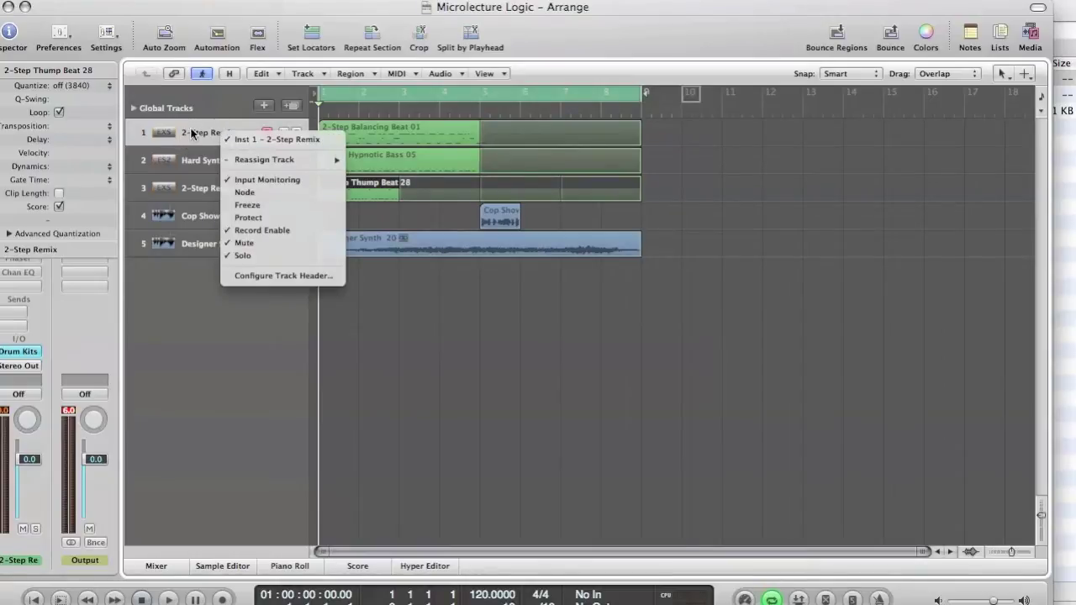
left_click(269, 278)
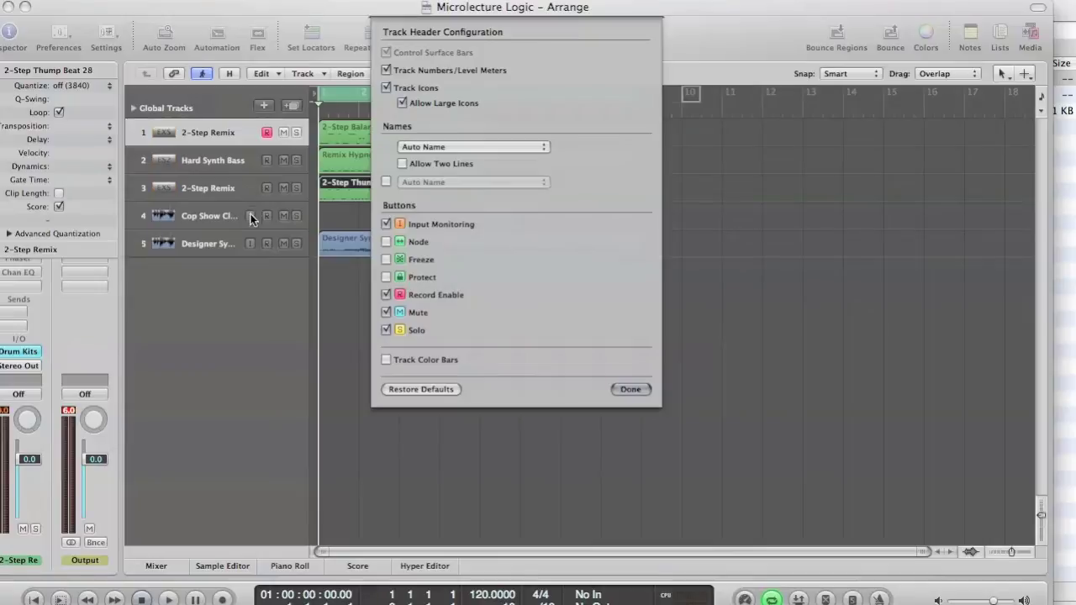
left_click(387, 294)
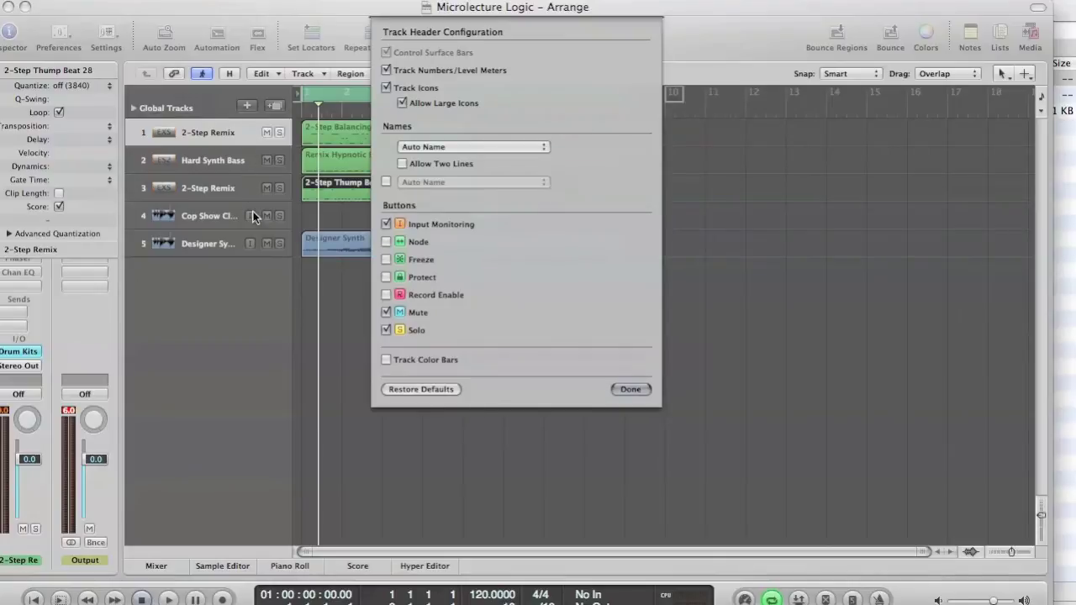
left_click(386, 224)
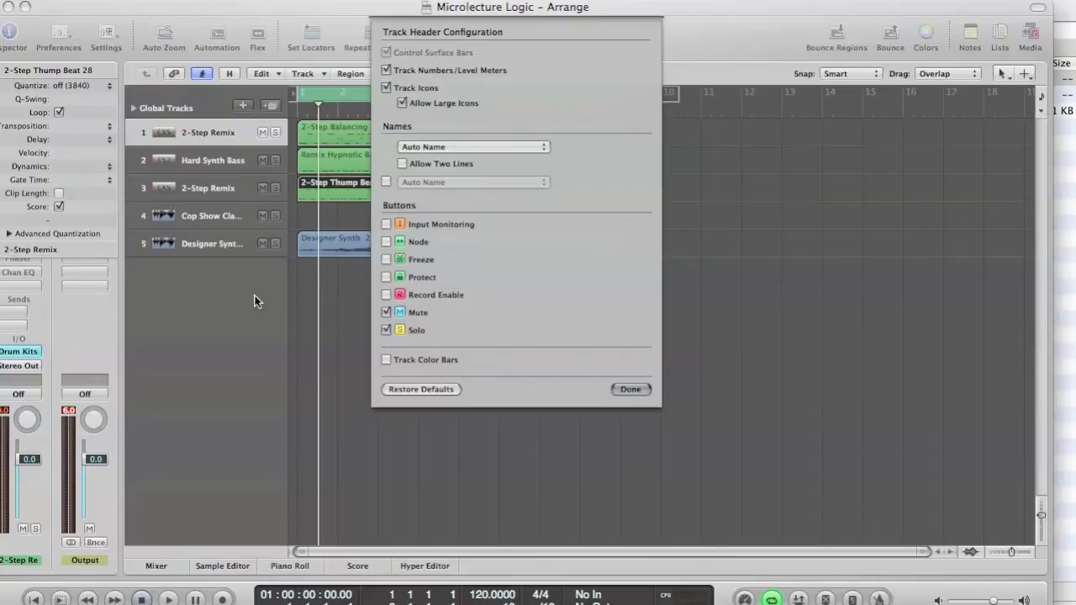
left_click(387, 259)
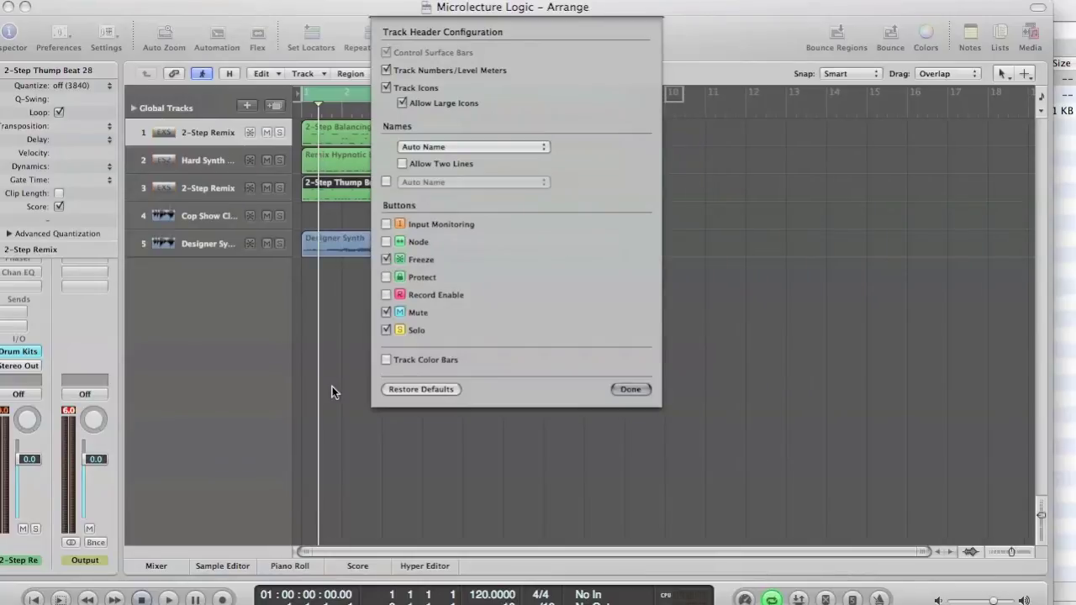
left_click(629, 389)
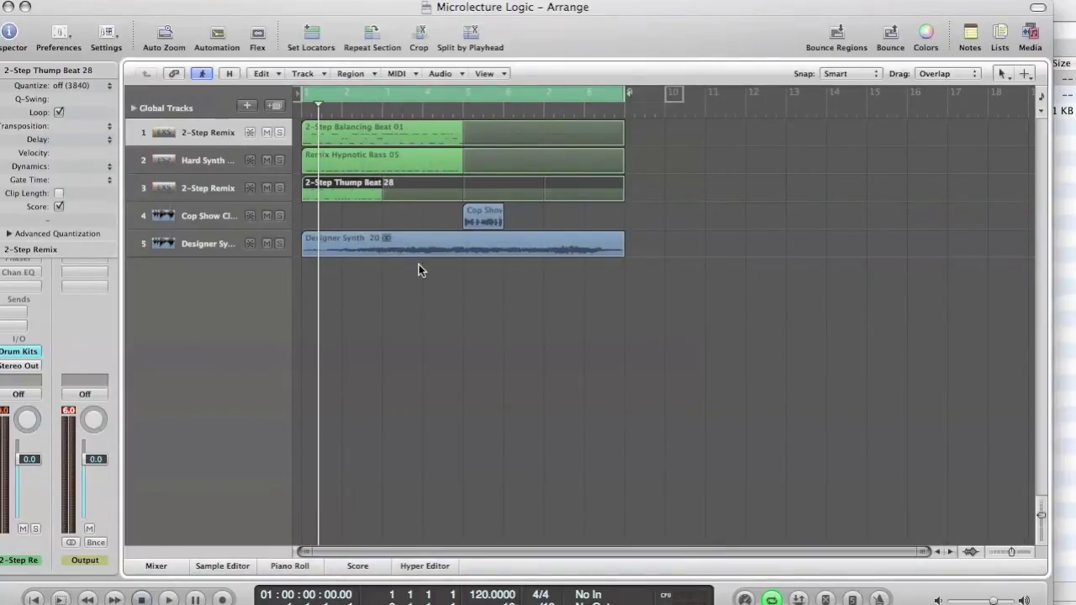
- Enable Freeze on all five tracks and turn off the cycle region
left_click_drag(251, 135, 250, 251)
left_click_drag(186, 20, 219, 21)
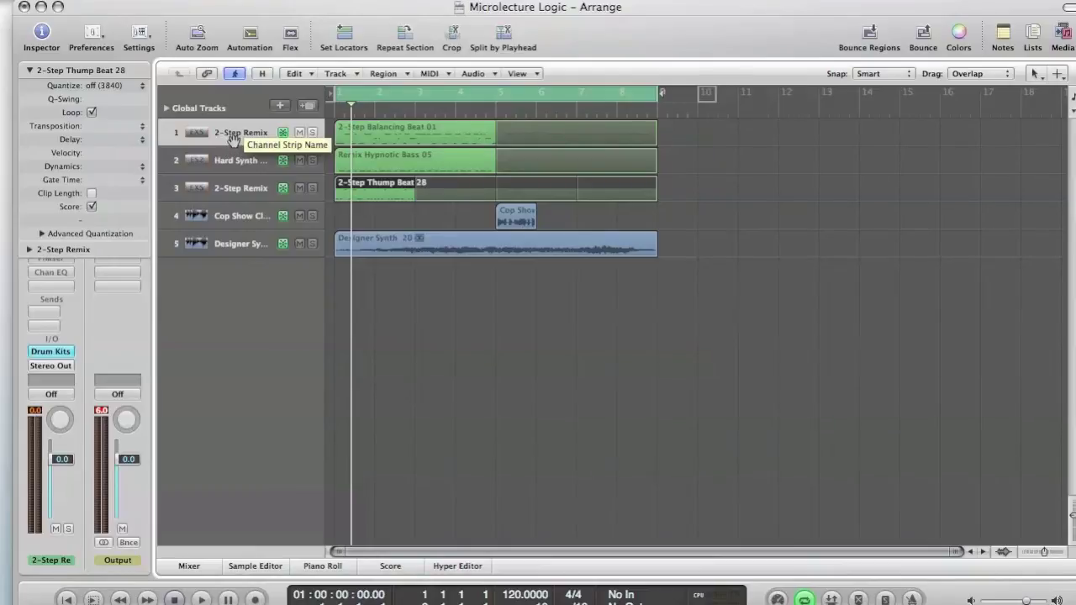
left_click(568, 102)
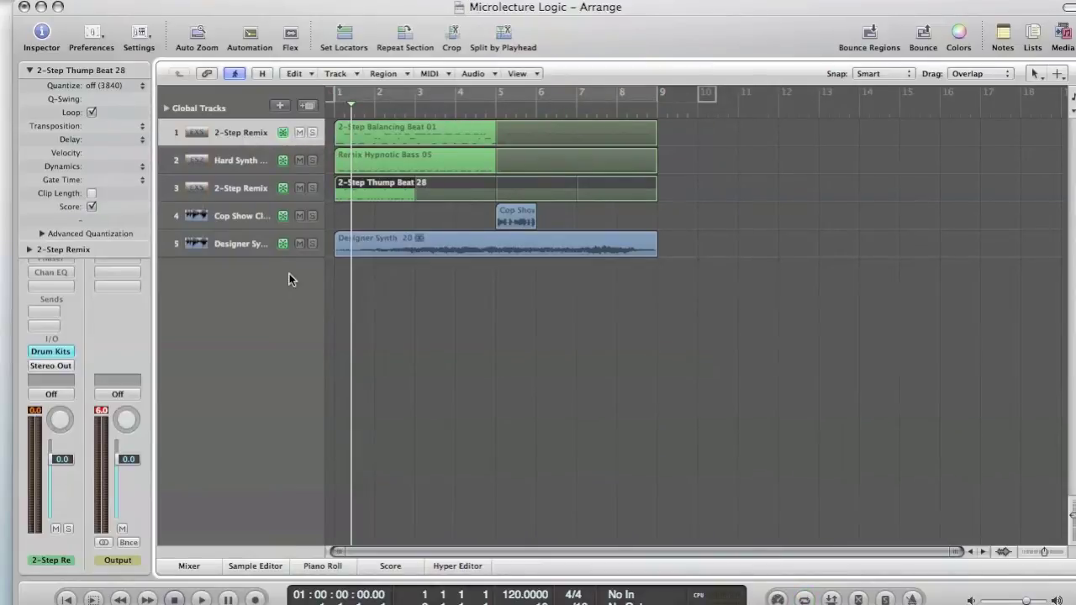
- Render the freeze files by starting playback from the project start, and play the frozen tracks briefly from bar 1
key("Return")
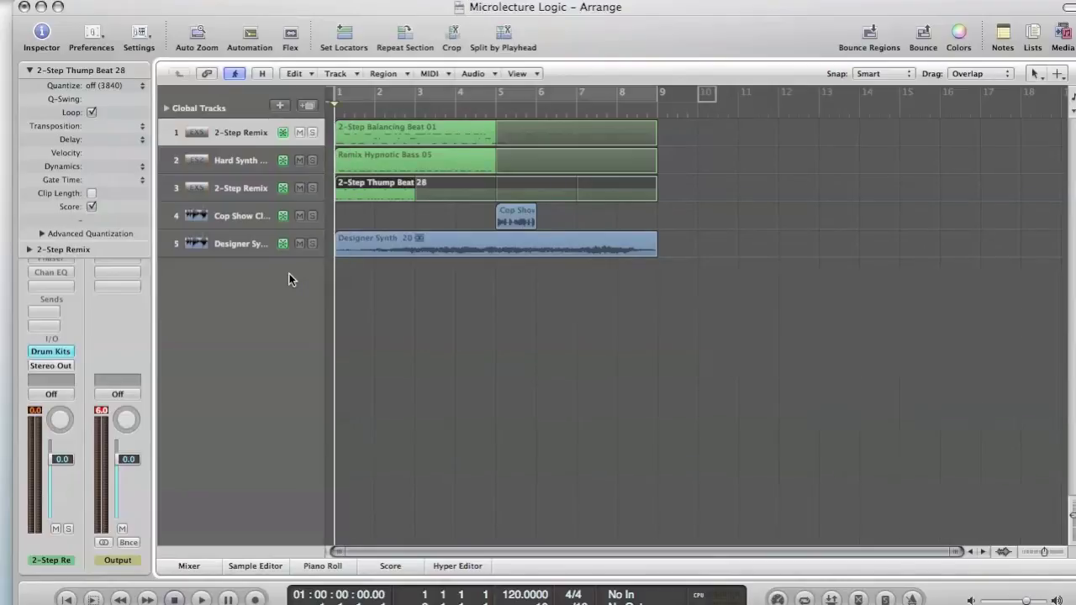
key("space")
key("Return")
key("space")
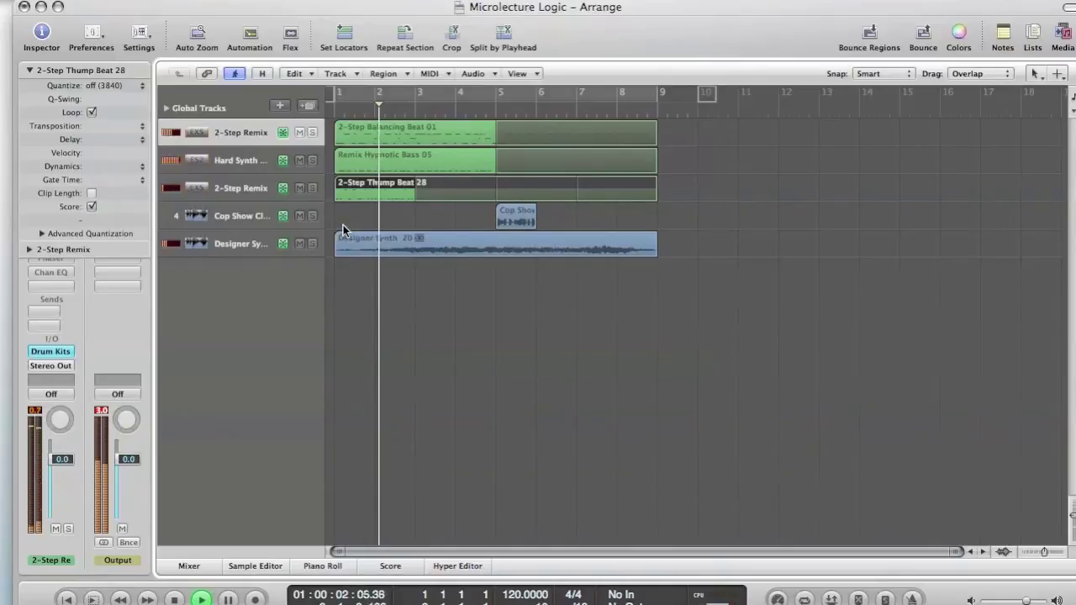
key("space")
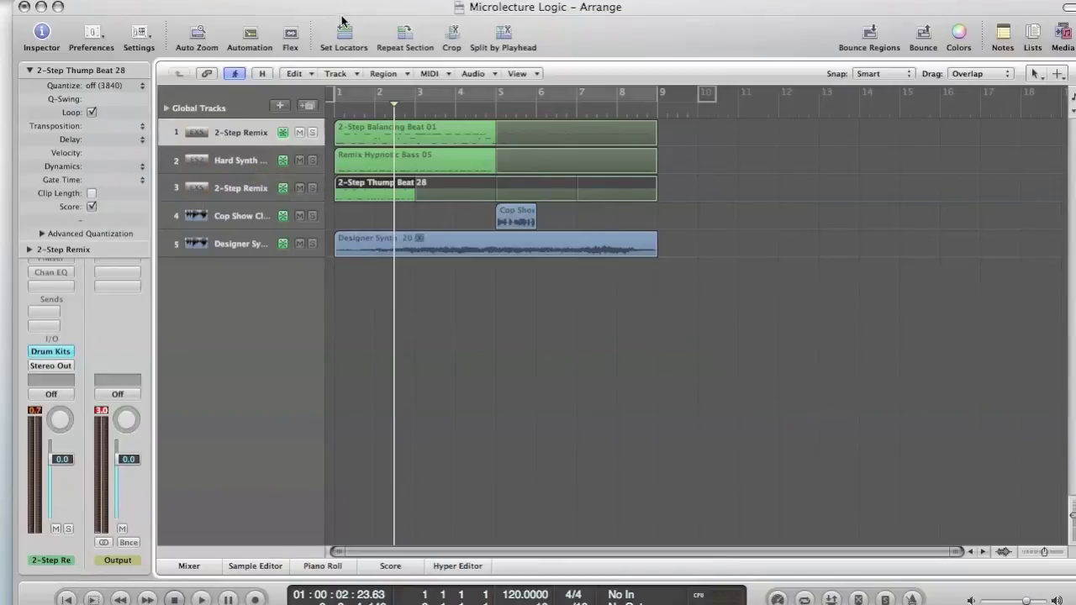
- In Finder, examine the rendered audio inside the Freeze Files folder of the Microlecture Logic project
left_click_drag(338, 12, 315, 194)
left_click(542, 42)
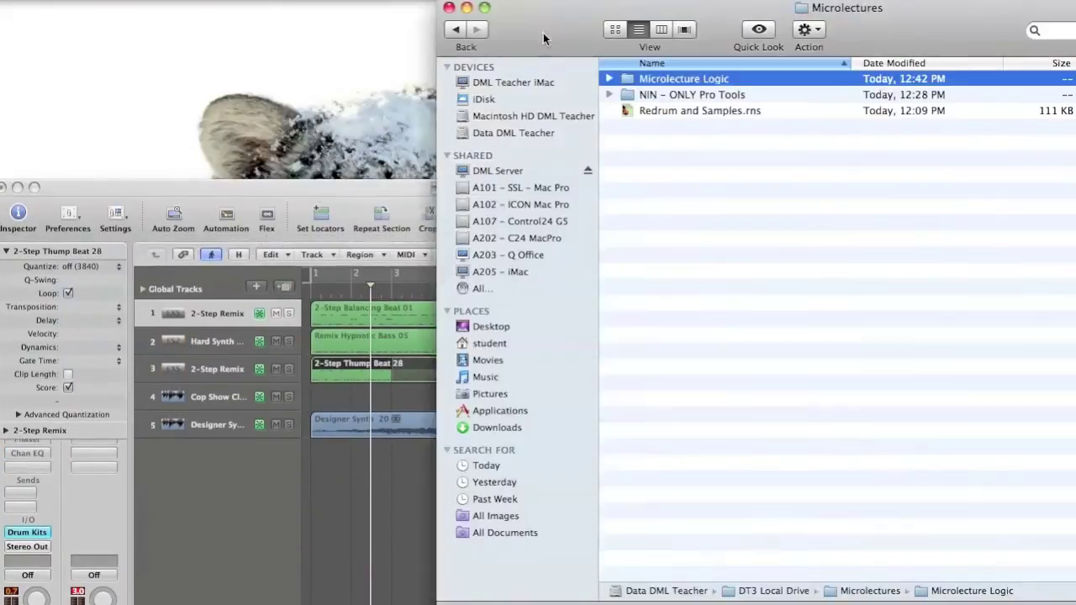
left_click_drag(541, 8, 246, 7)
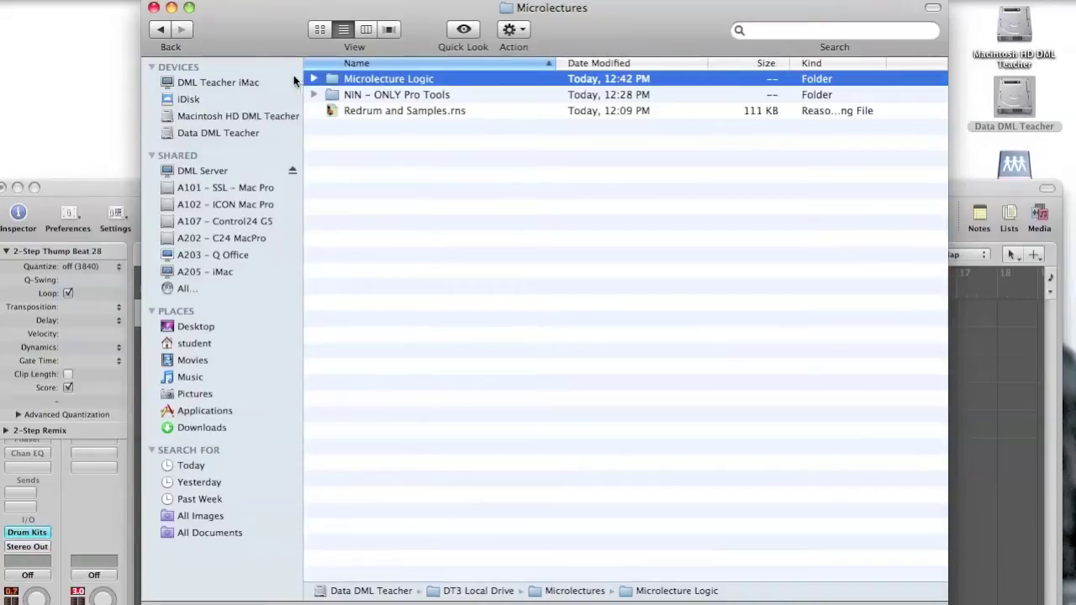
left_click(313, 79)
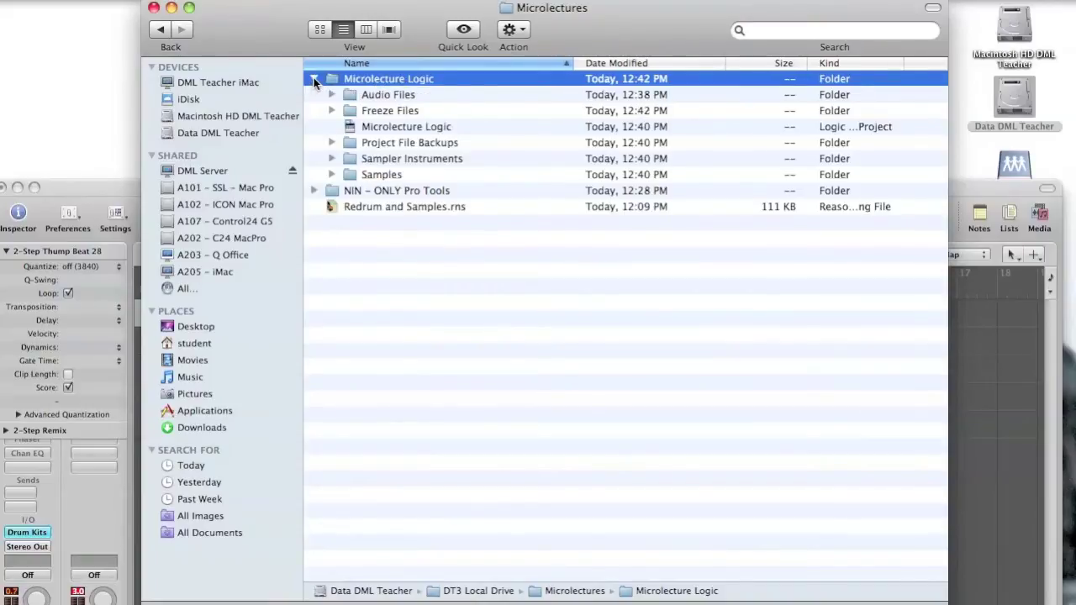
left_click(346, 113)
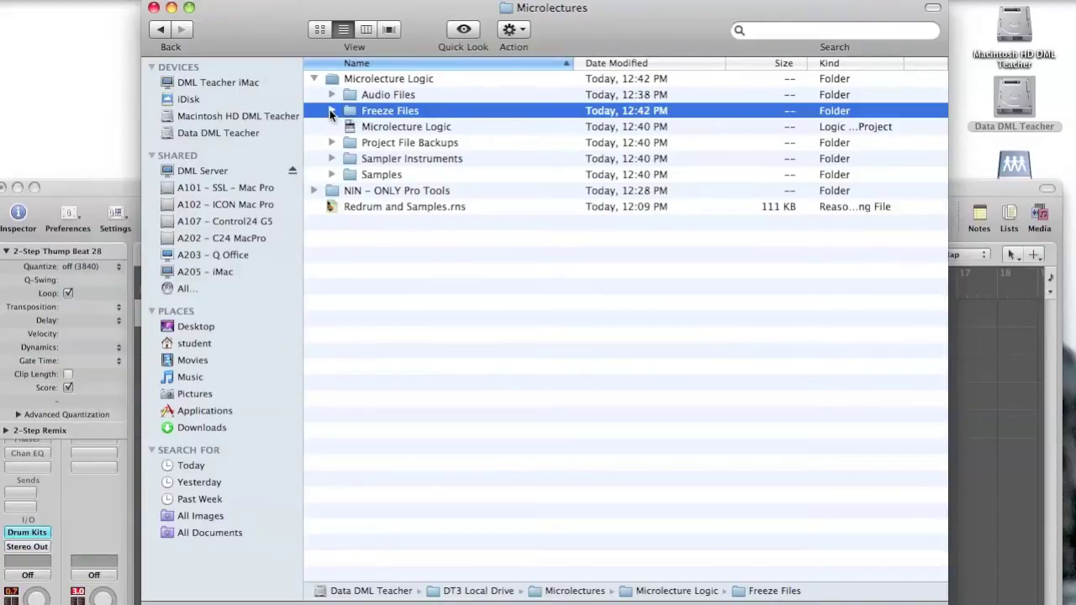
left_click(331, 110)
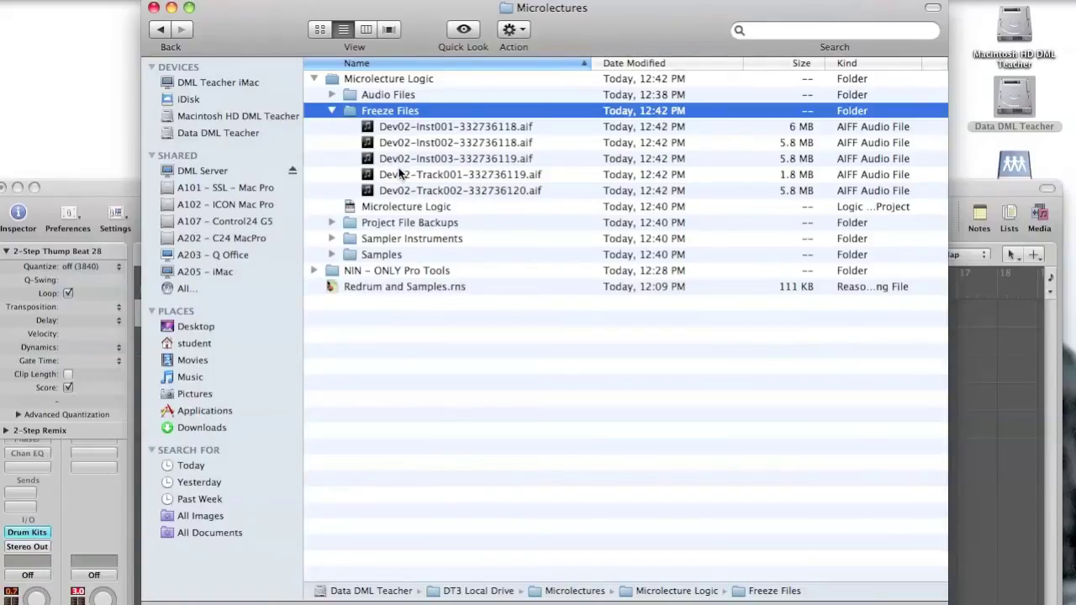
- Return to the Logic Arrange window, save and close the project, and reposition the Microlectures Finder window
left_click_drag(124, 204, 185, 29)
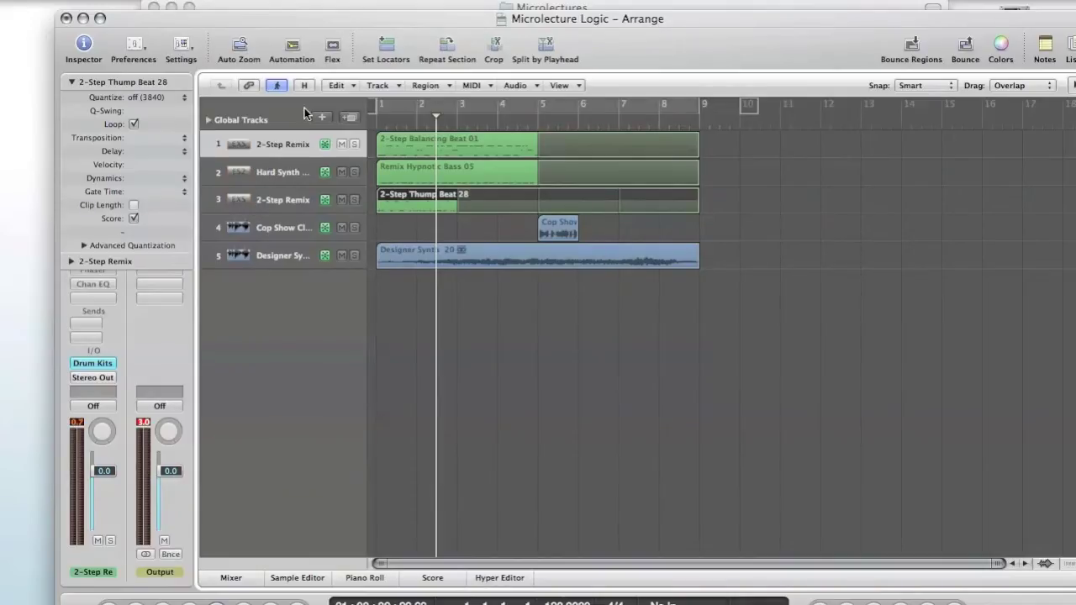
left_click_drag(274, 17, 262, 28)
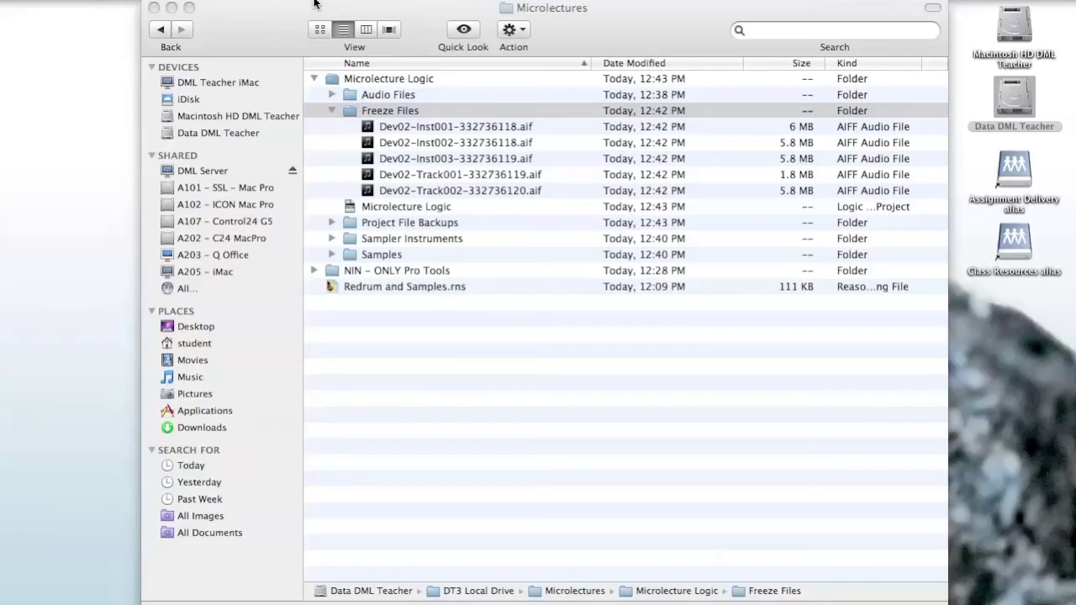
left_click_drag(268, 33, 335, 37)
- Switch to Pro Tools LE and set up a blank 44.1 kHz session, choosing the audio file type and 24 Bit depth
mouse_move(9, 122)
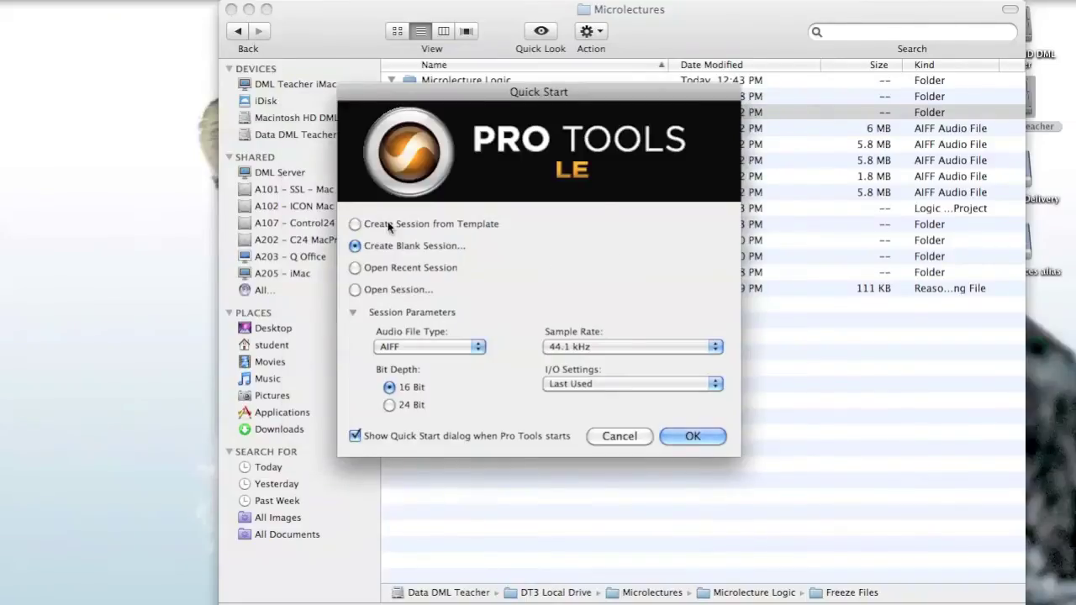
left_click(446, 347)
left_click(437, 337)
left_click(389, 404)
left_click(689, 437)
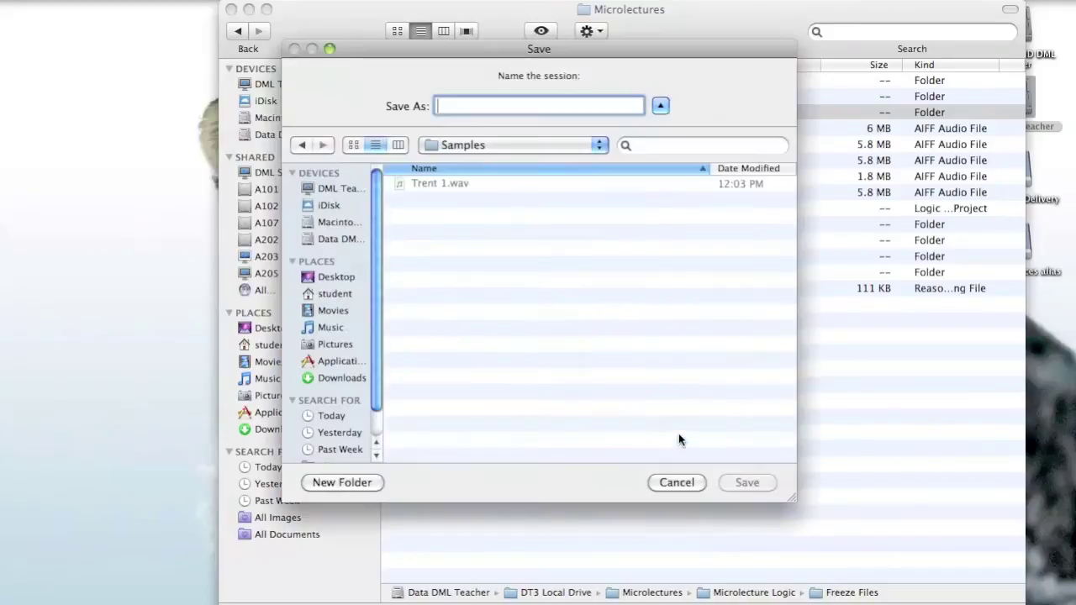
- Save the session as Pro Tools Session in the Microlectures folder and close the Memory Locations window
left_click(488, 152)
left_click(480, 178)
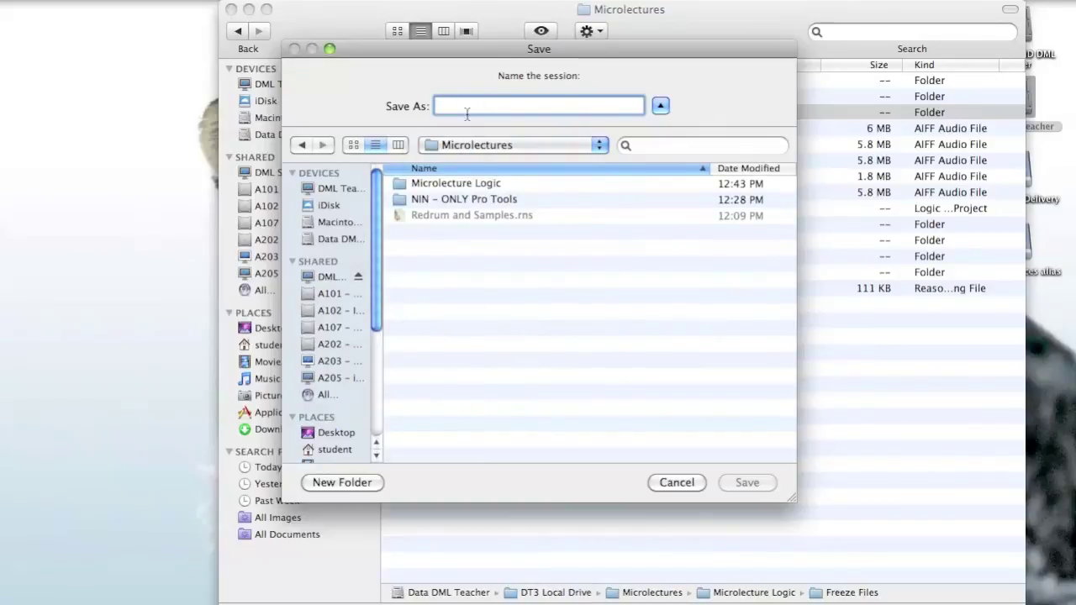
type("Pro ")
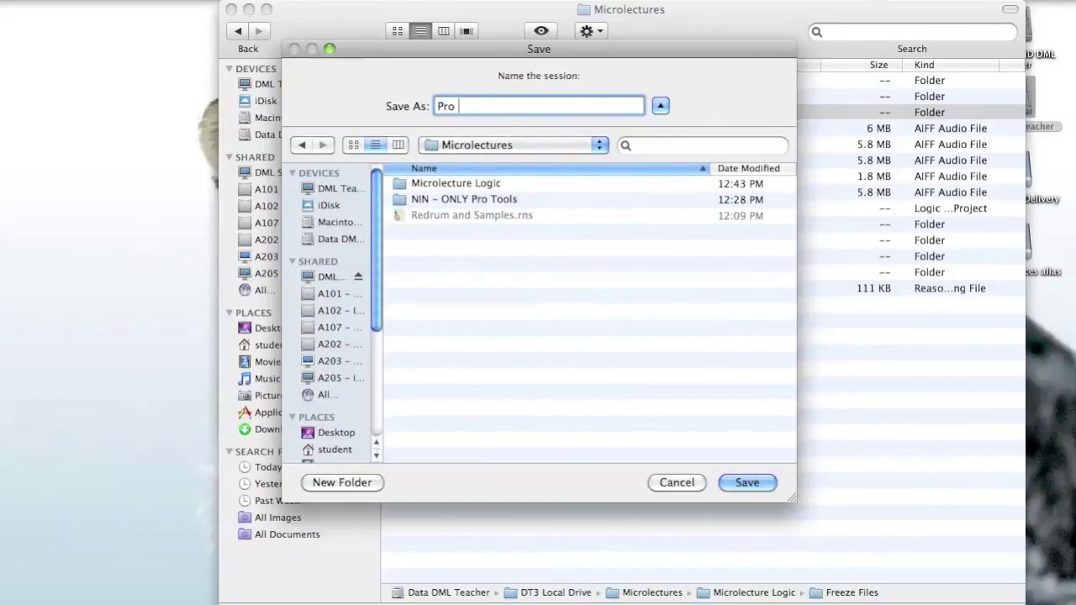
type("Tools Session")
key("Return")
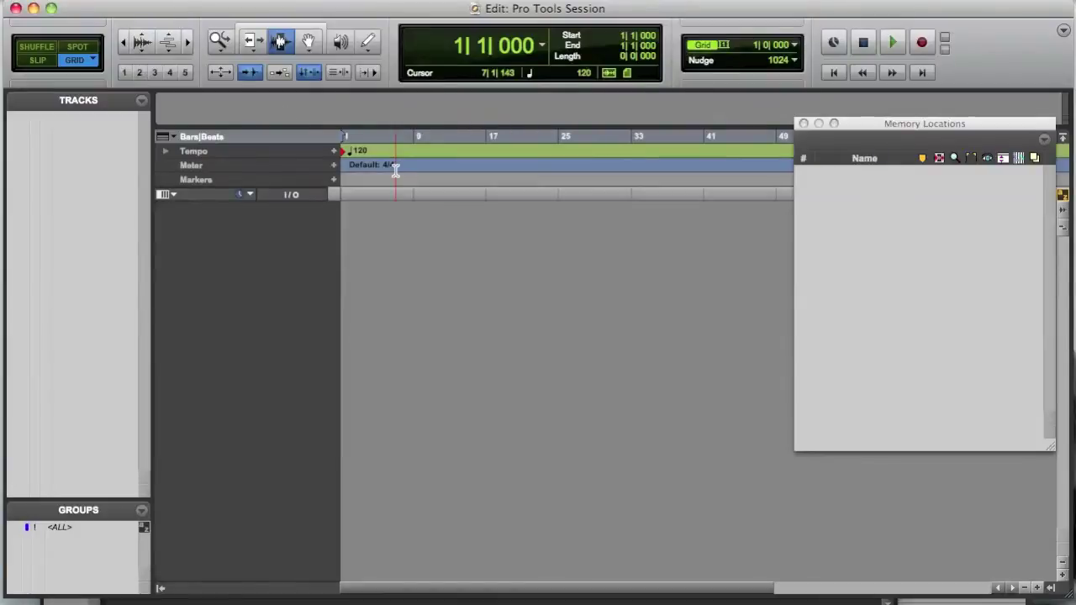
left_click(805, 124)
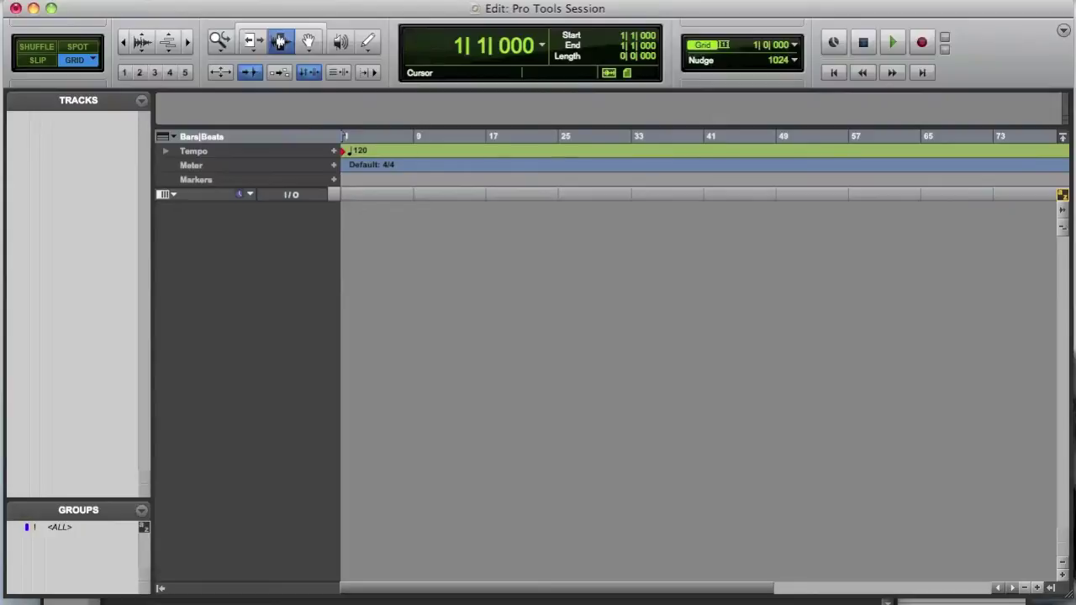
- Start an audio import and add all five AIFF files from Microlecture Logic's Freeze Files folder as regions to convert
left_click(143, 0)
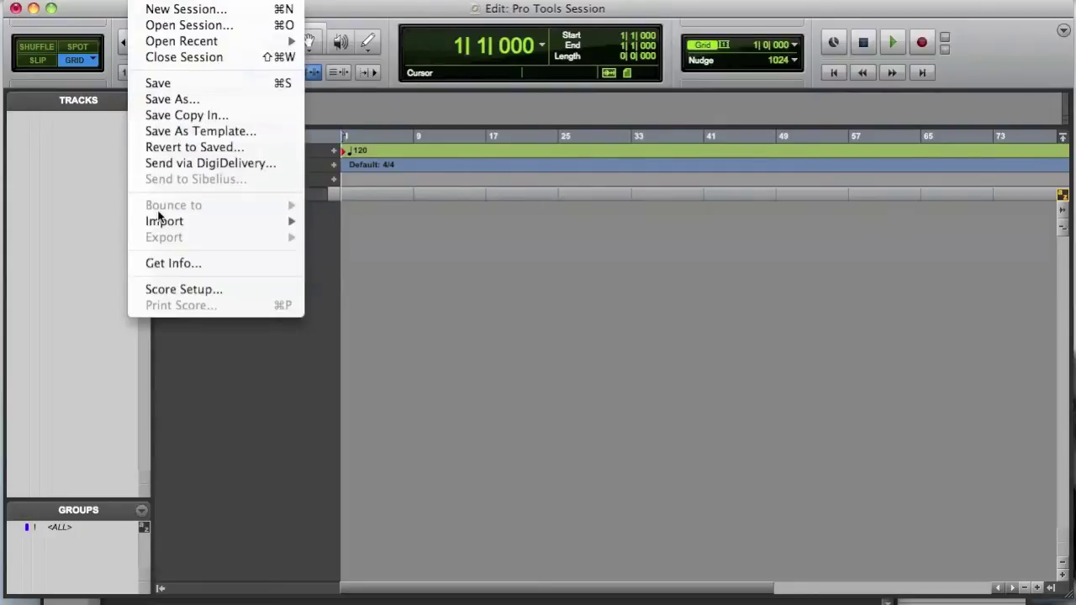
mouse_move(164, 226)
left_click(363, 247)
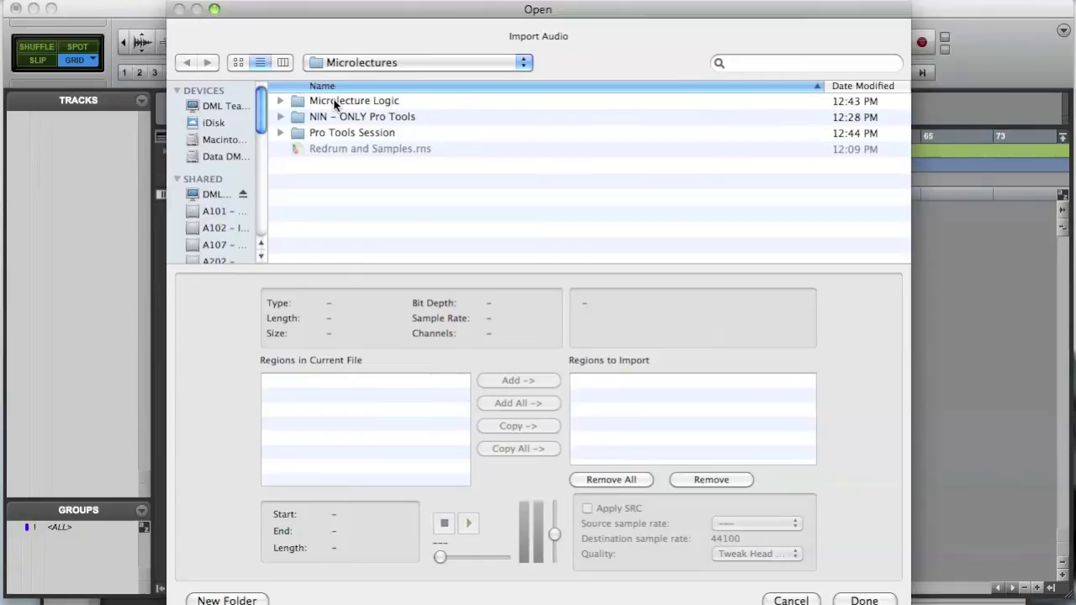
double_click(333, 100)
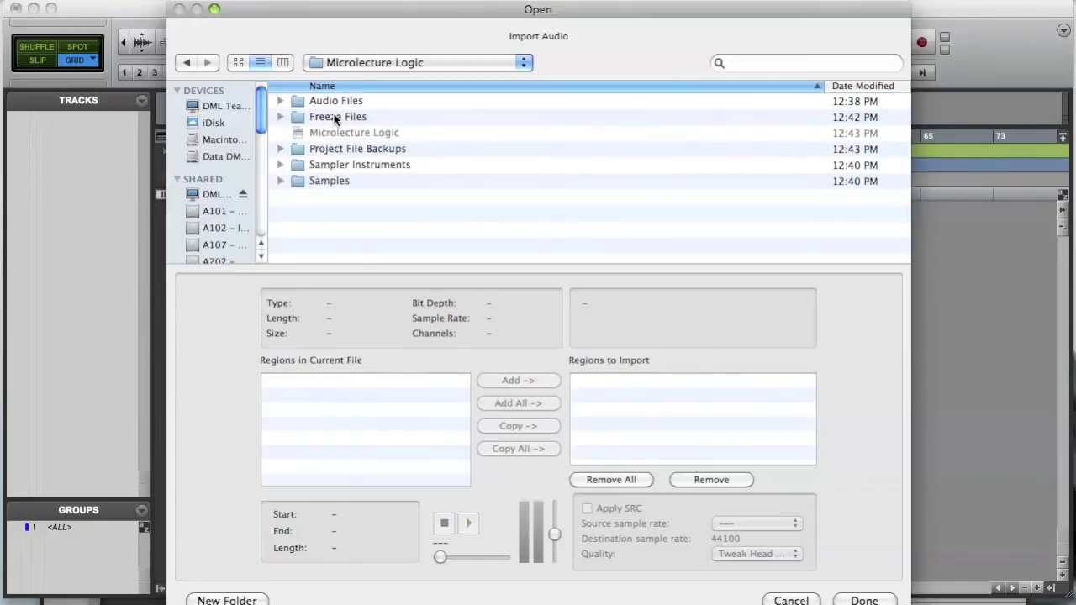
double_click(334, 117)
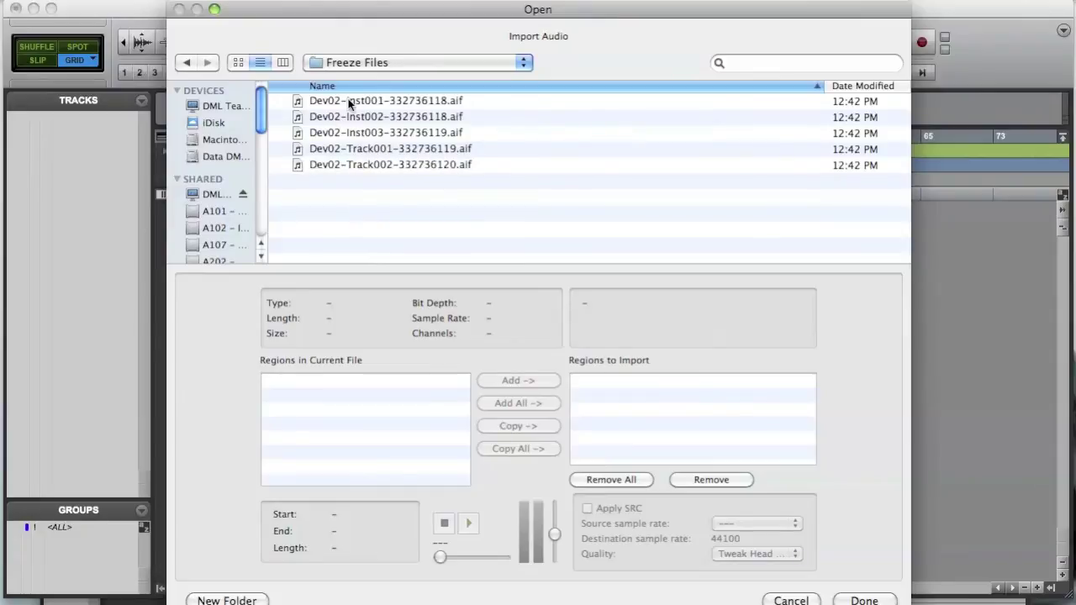
left_click(342, 101)
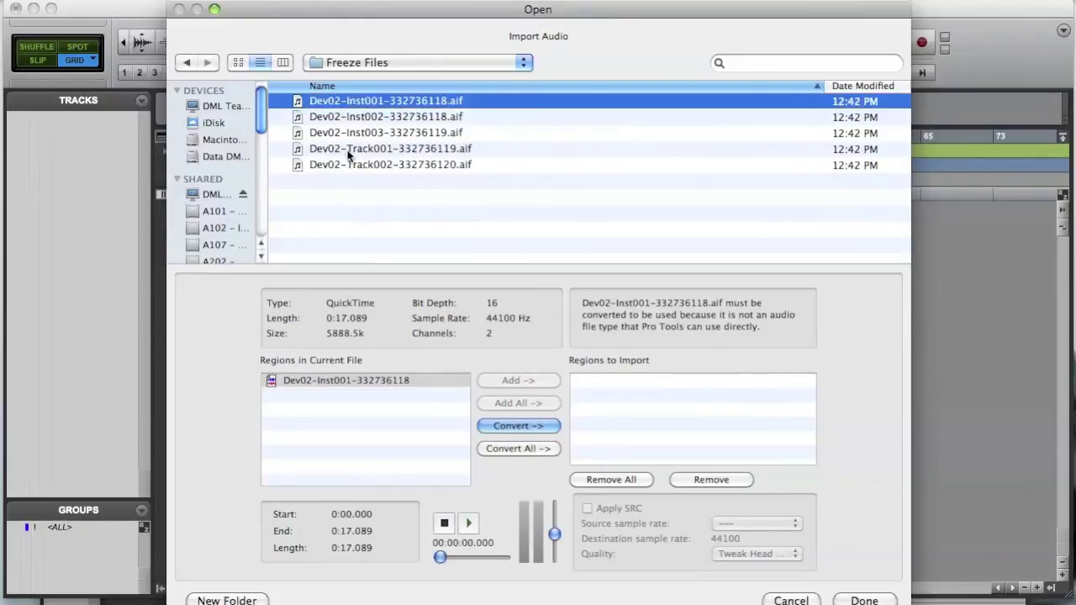
left_click(337, 165, "shift")
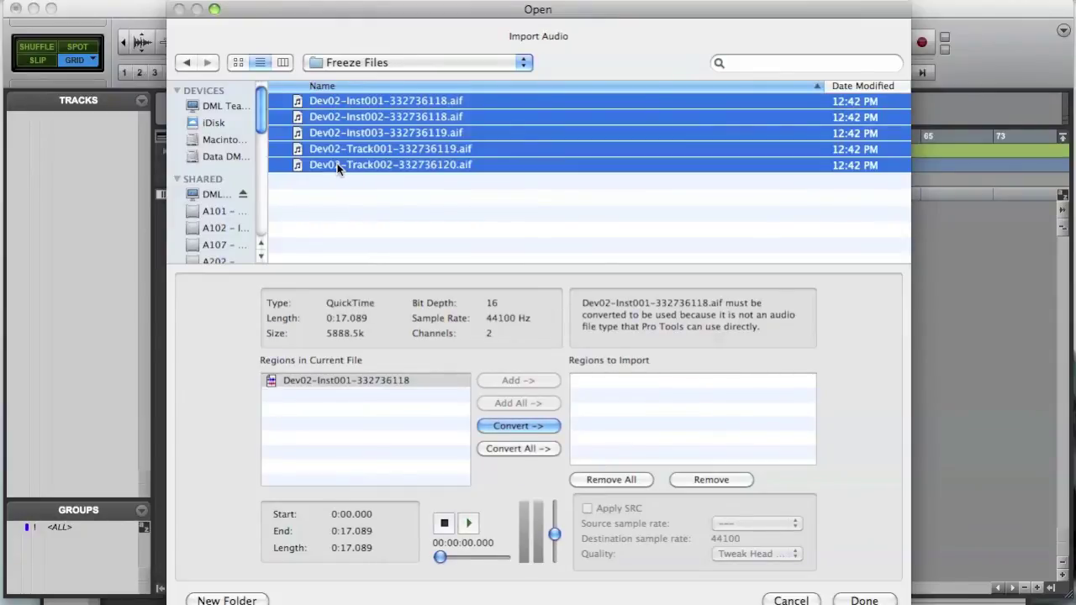
left_click(521, 425)
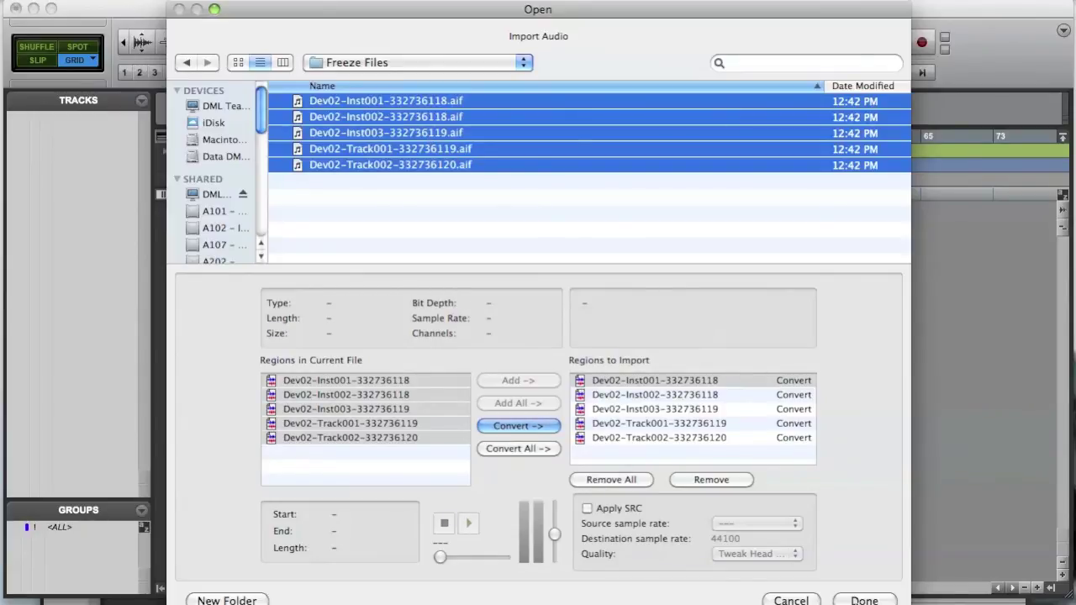
- Complete the conversion into the session and place the imported files on new tracks at the session start
left_click(865, 601)
left_click(858, 599)
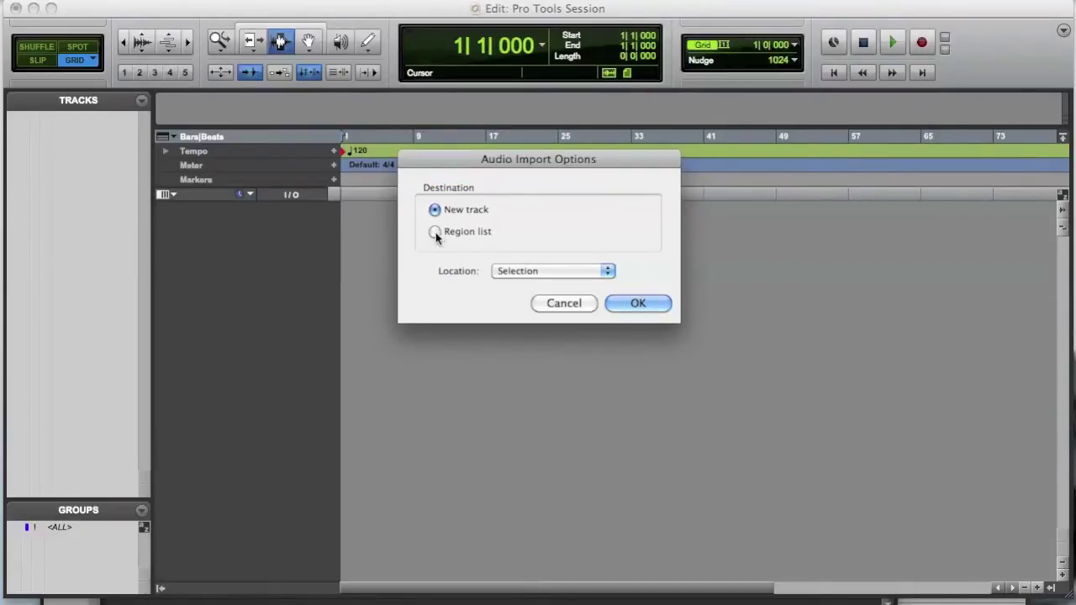
left_click(535, 269)
left_click(538, 242)
left_click(638, 305)
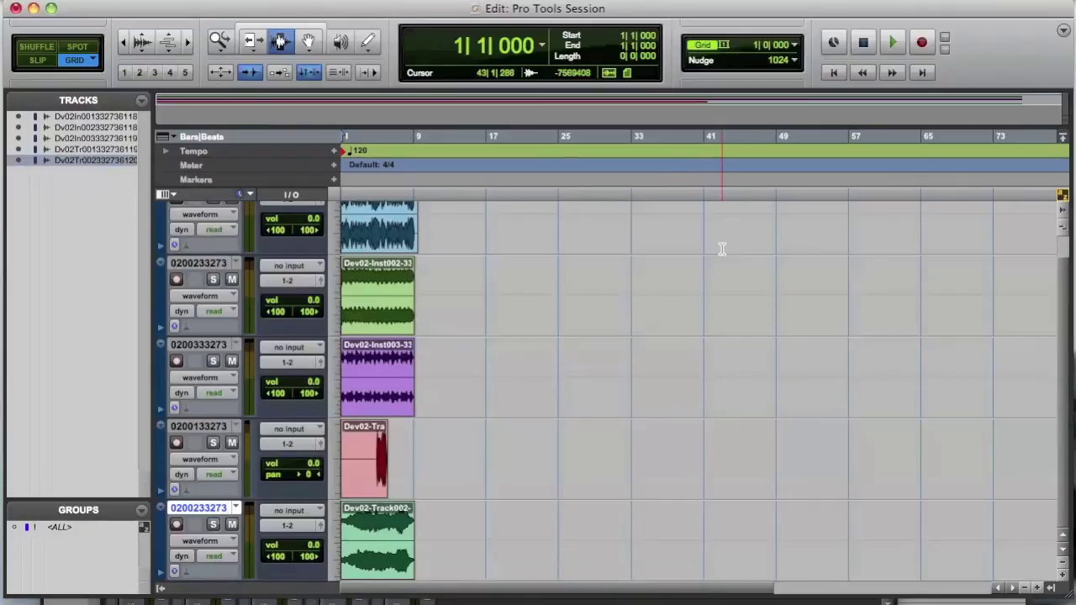
- Set the height of all tracks to small and play back the imported audio from the start
key("t")
key("t")
key("t")
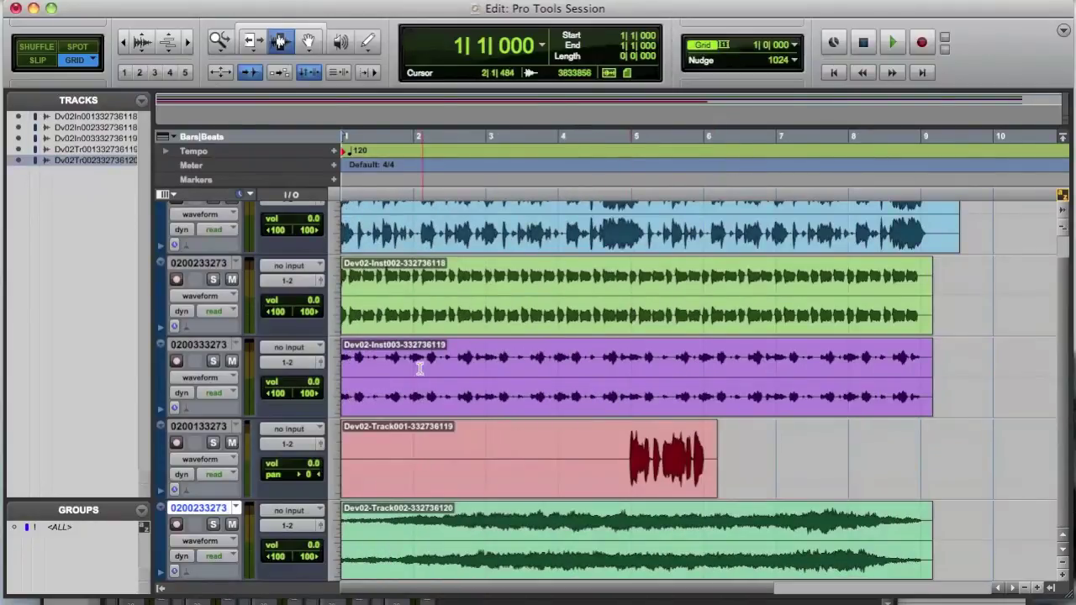
left_click(337, 308)
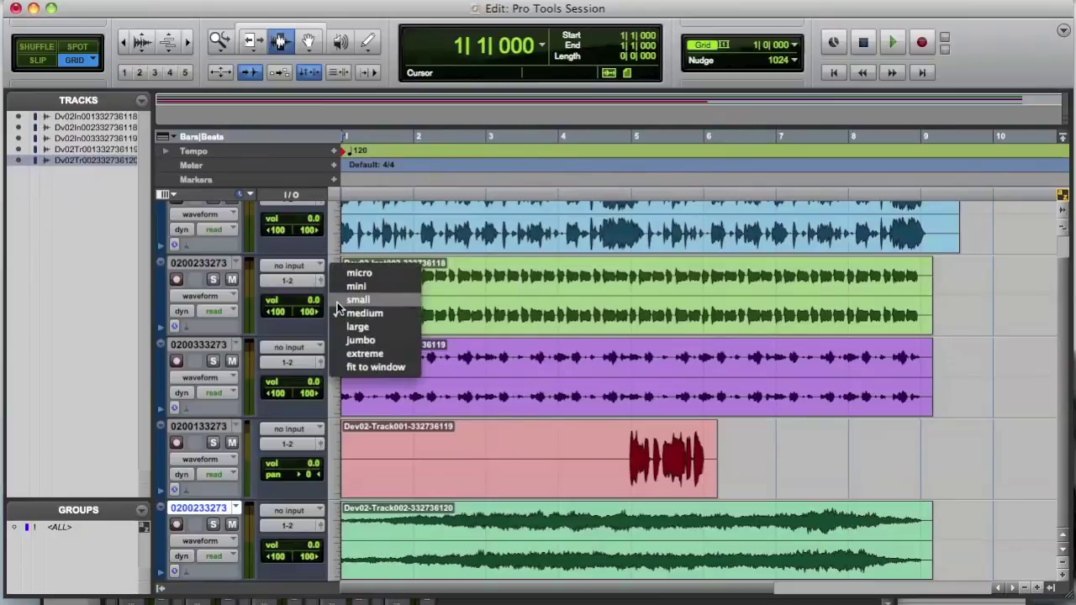
left_click(362, 299, "alt")
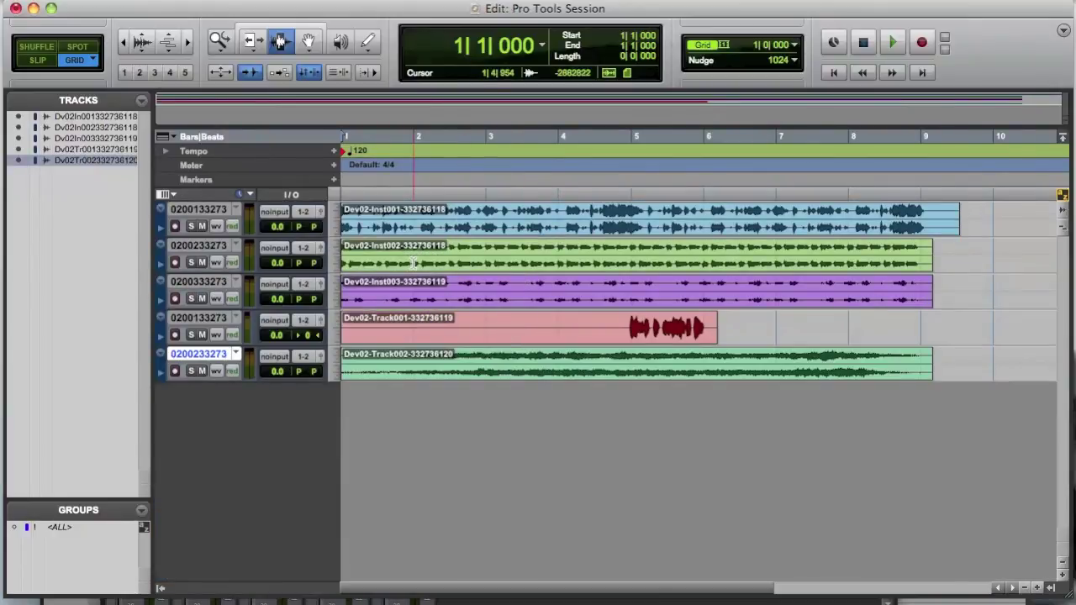
key("space")
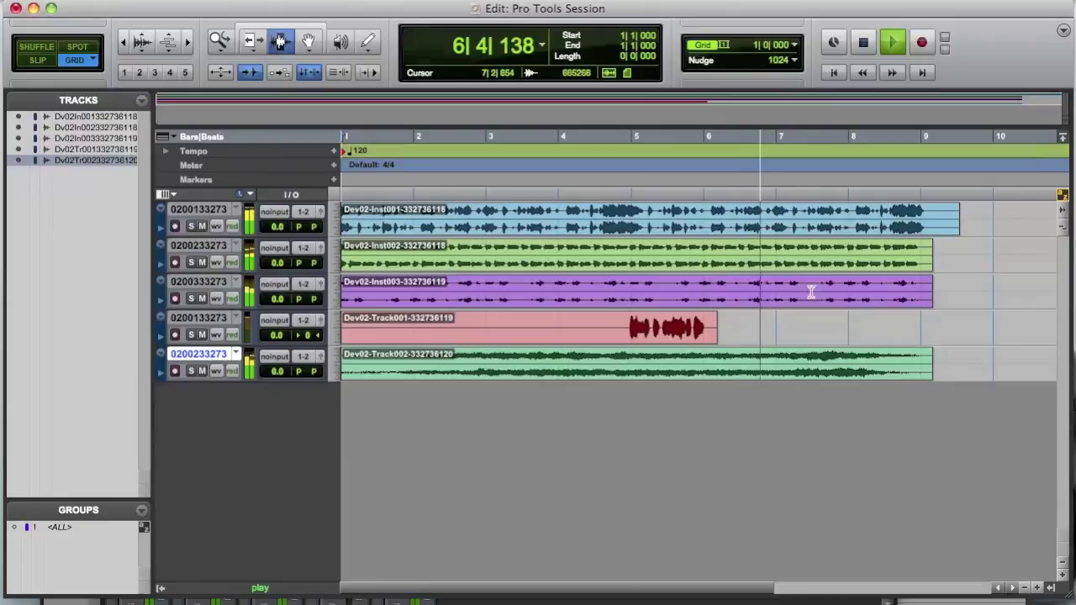
key("space")
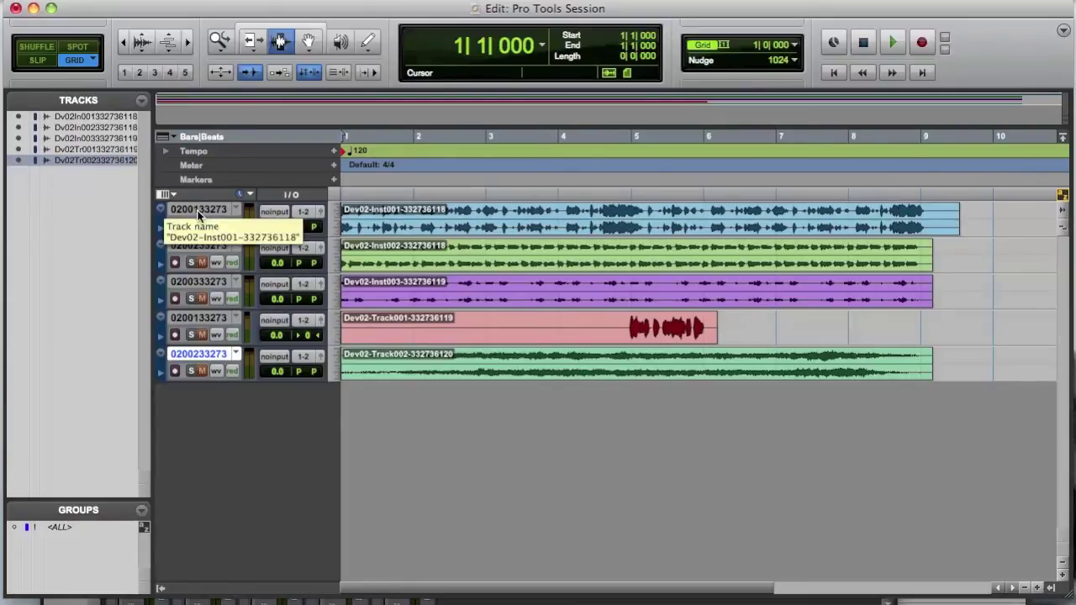
- Solo and audition the first track, Dev02-Inst001, and rename it 2 step
key("space")
key("space")
double_click(199, 210)
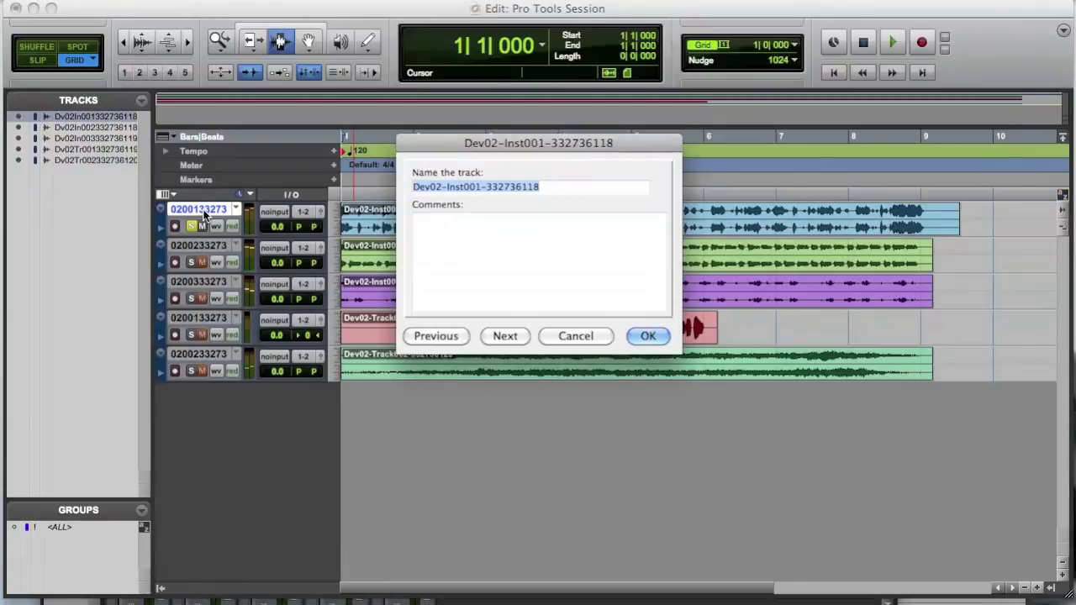
type("2 step")
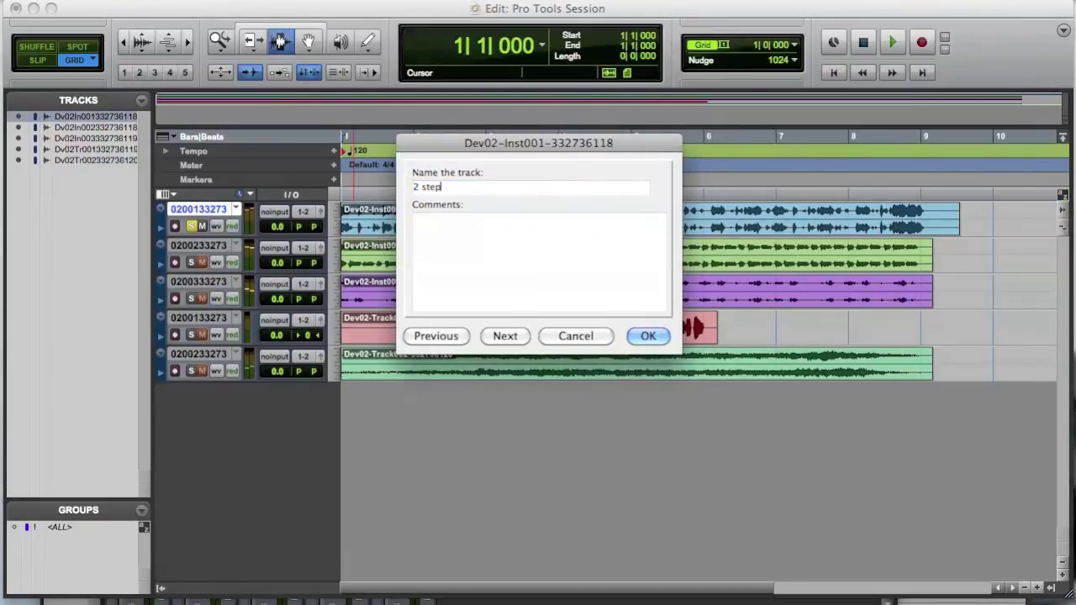
key("Return")
- Solo and audition the second track, Dev02-Inst002, and rename it Bass
key("space")
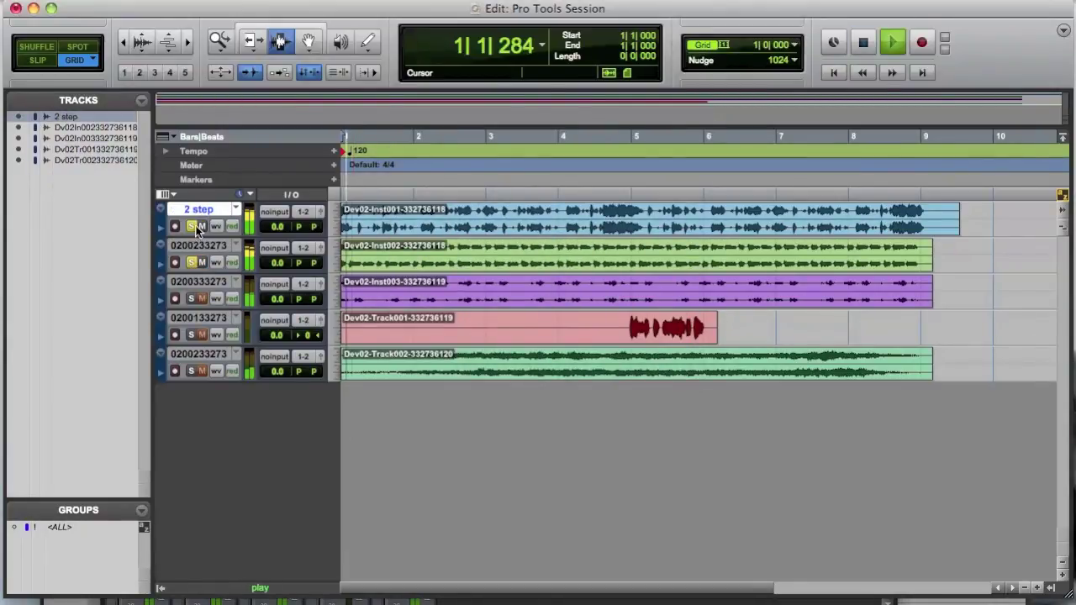
key("space")
left_click(200, 245)
double_click(202, 252)
type("Bass")
key("Return")
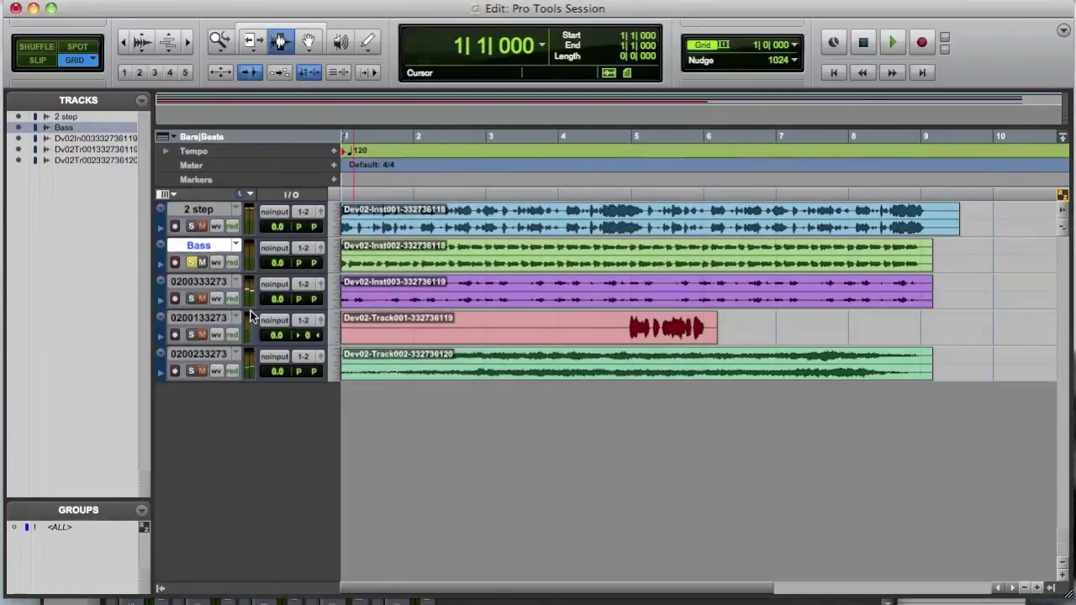
- Audition the third track, Dev02-Inst003, soloed in place of Bass, and rename it Beat
left_click(192, 285)
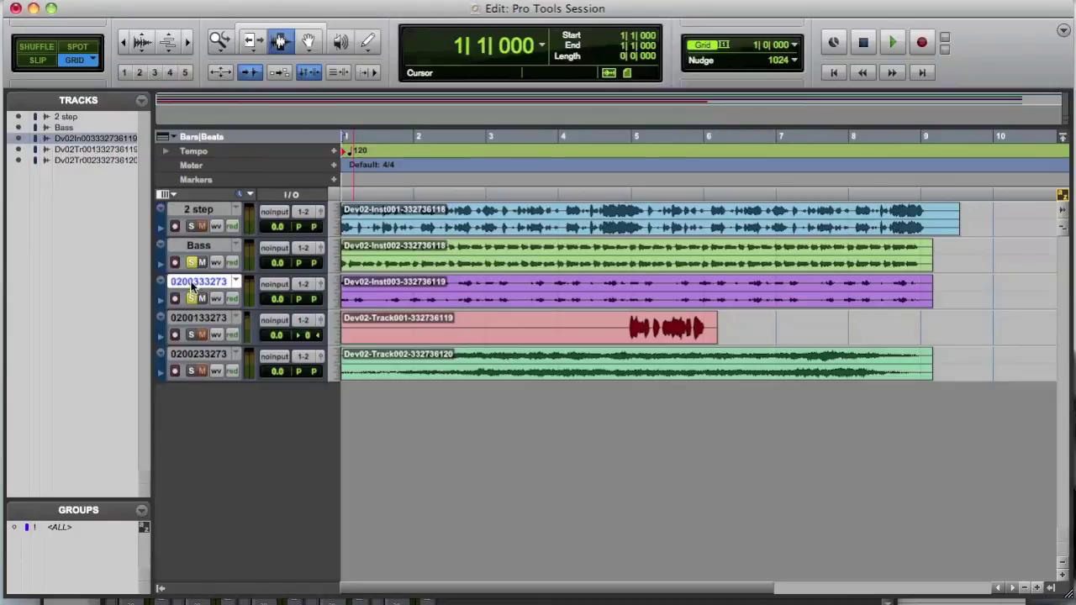
left_click(192, 266)
key("space")
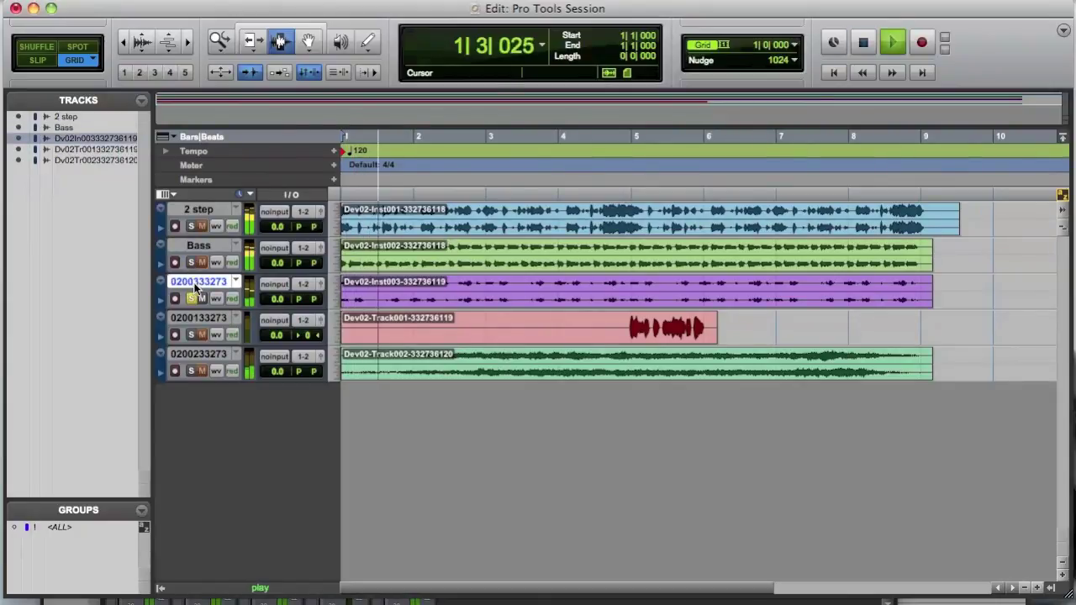
key("space")
double_click(198, 283)
type("Beat")
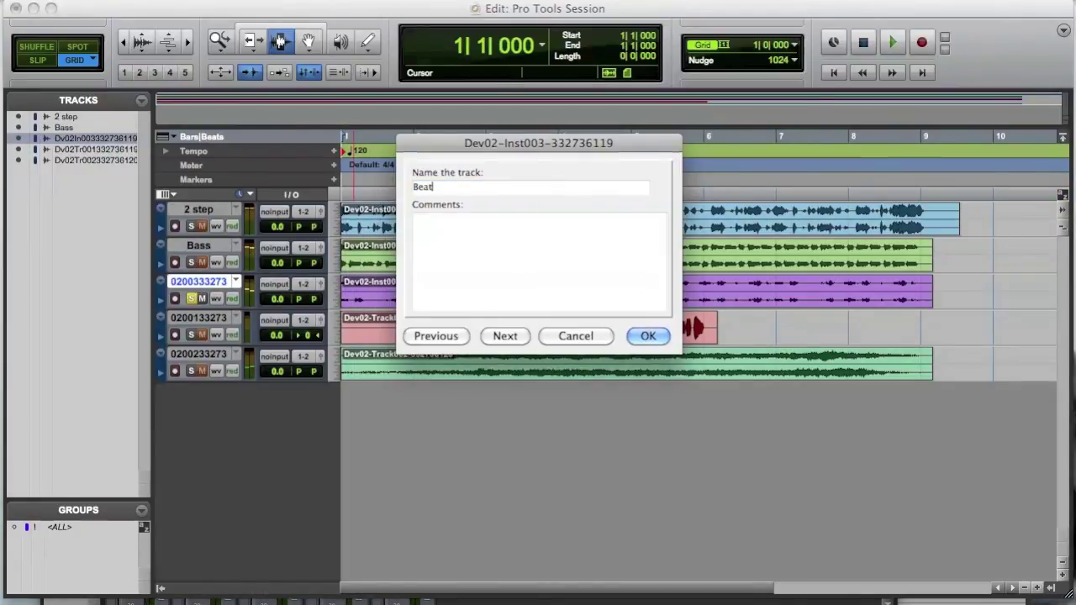
key("Return")
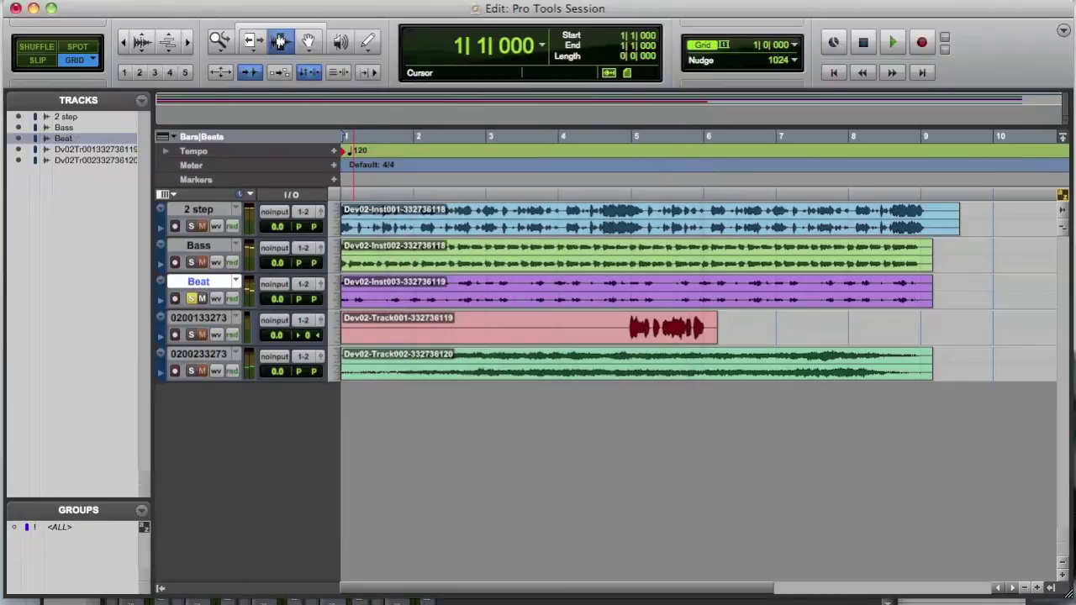
- Solo the fourth track, Dev02-Track001, instead of Beat and rename it Clav
left_click(197, 319)
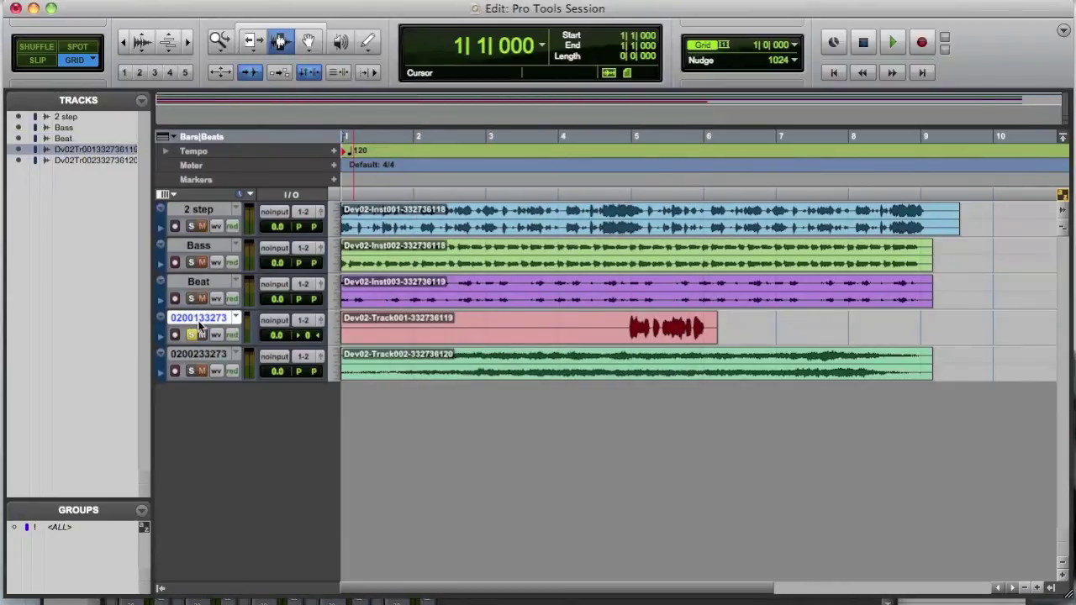
double_click(199, 319)
type("Clav")
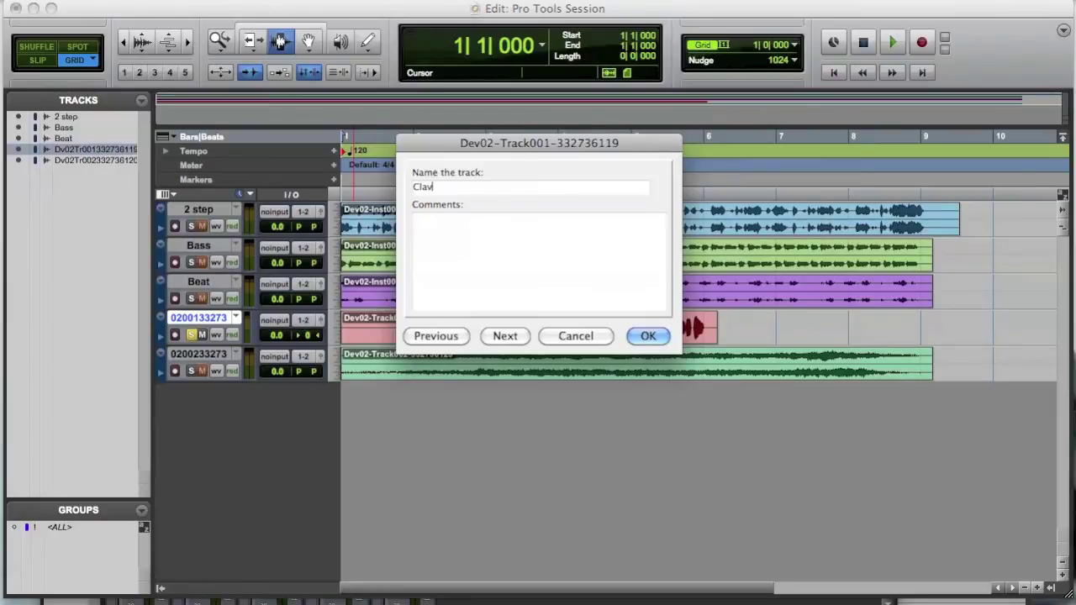
key("Return")
- Solo and audition the fifth track, Dev02-Track002, and rename it Synth
left_click(190, 371)
key("space")
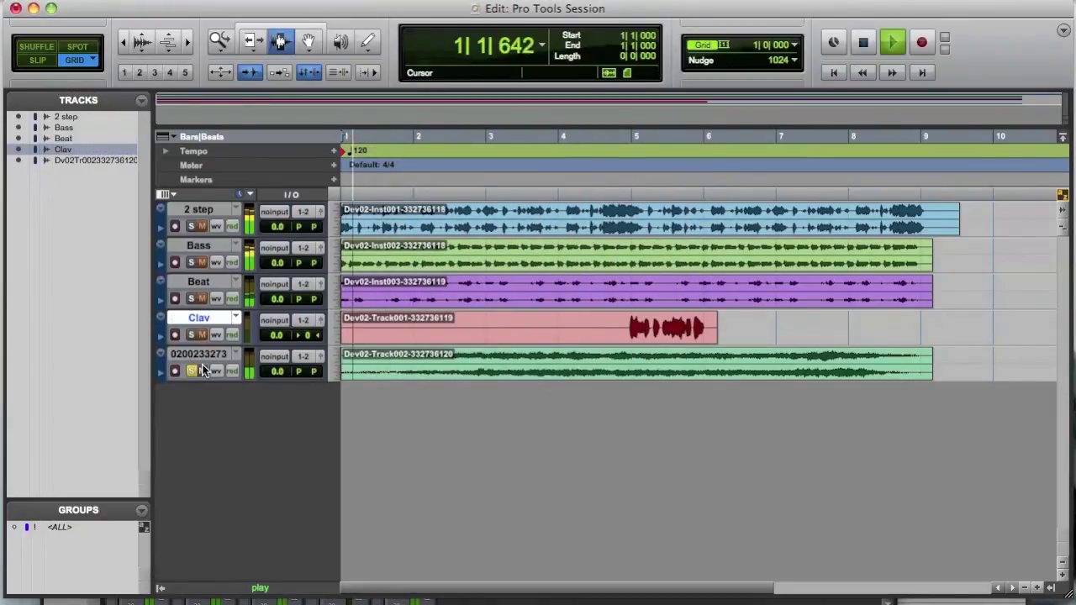
key("space")
double_click(199, 356)
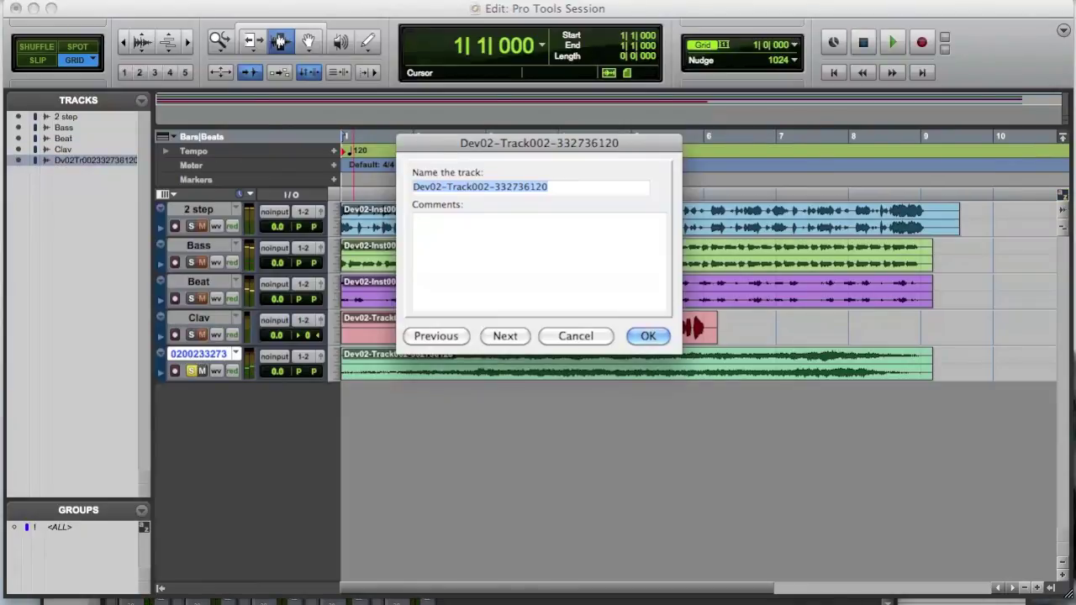
type("Synth")
key("Return")
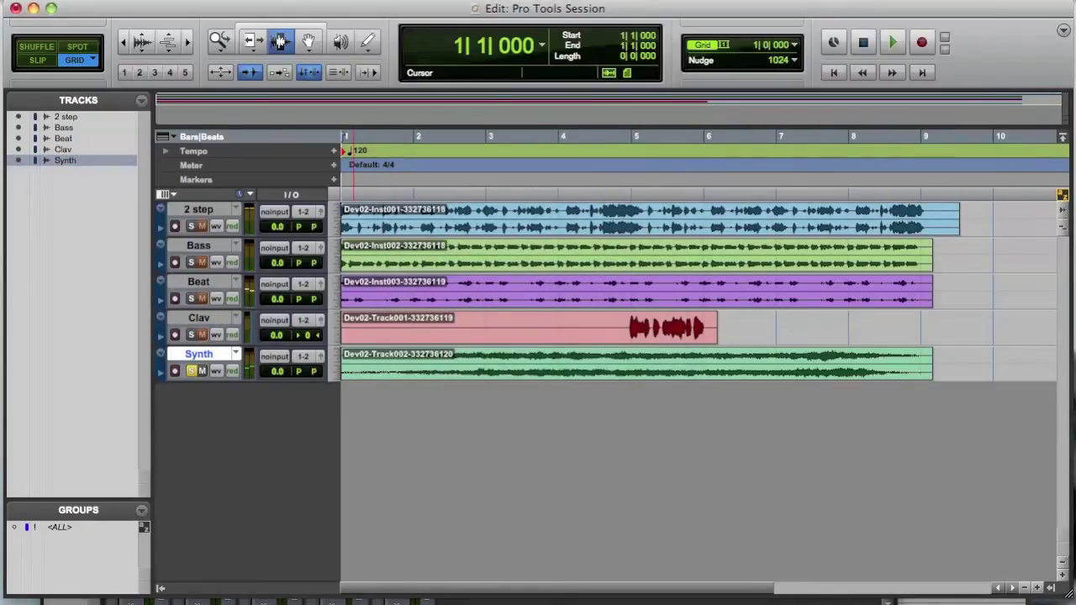